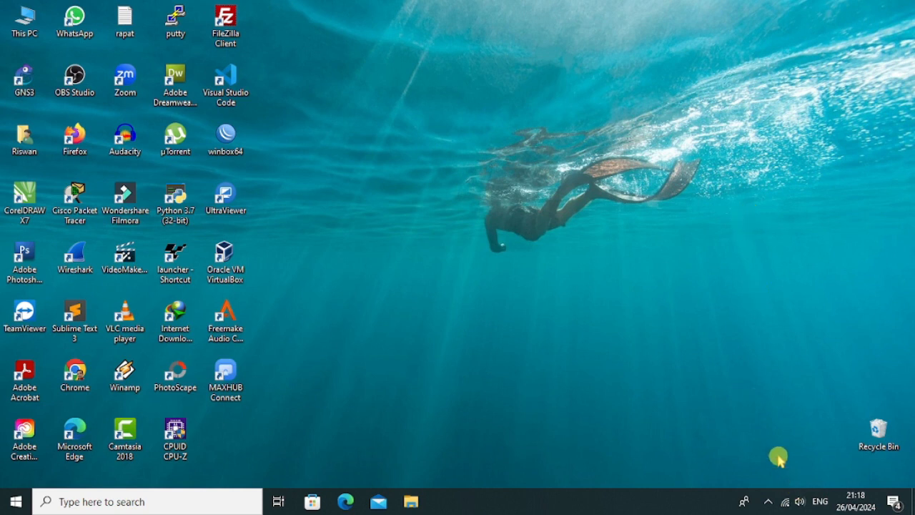
Step: Disable the computer's Wi-Fi adapter in the Windows network connections, and close the network settings windows
right_click(786, 503)
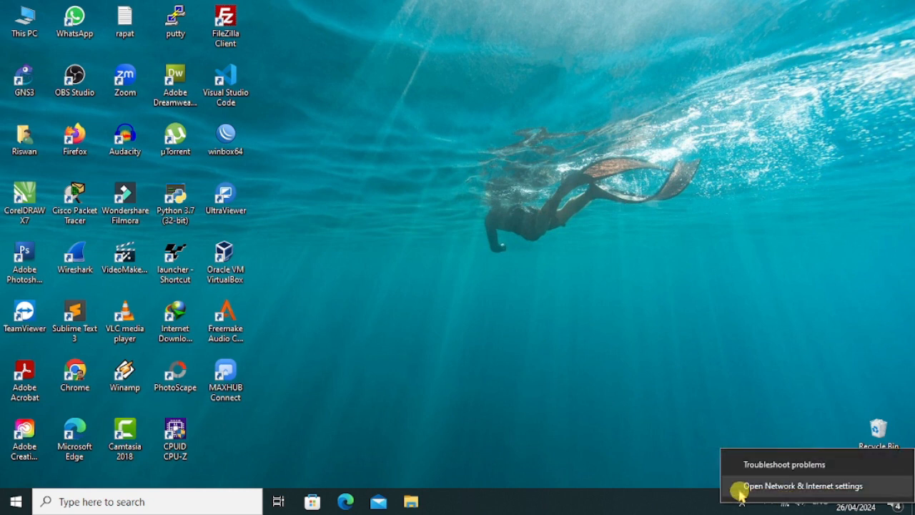
left_click(732, 358)
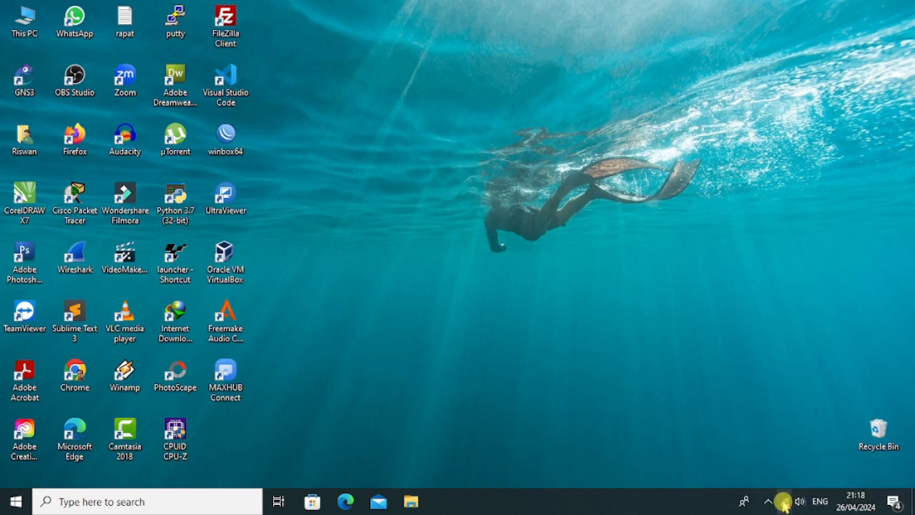
right_click(784, 502)
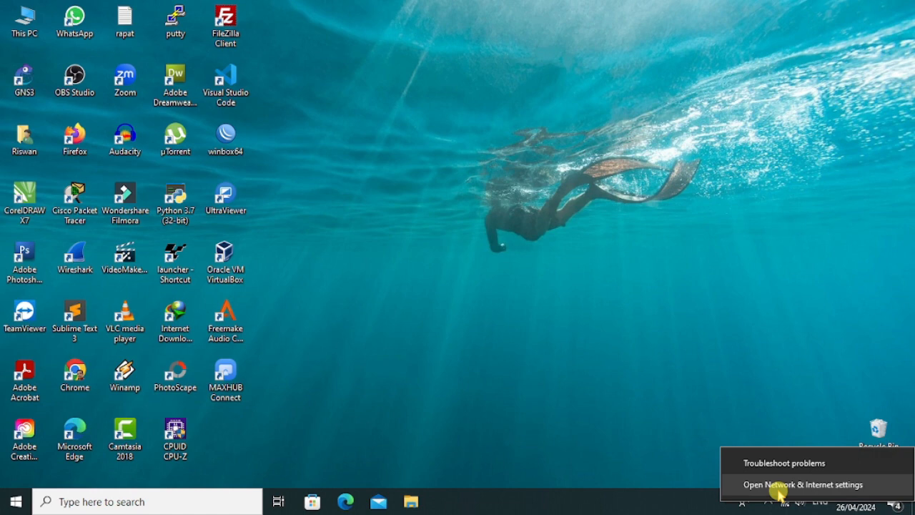
left_click(778, 485)
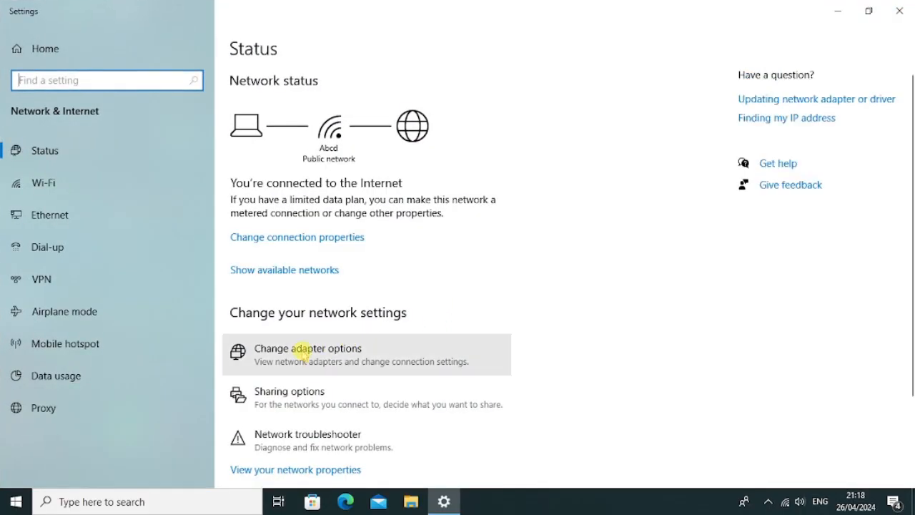
left_click(301, 357)
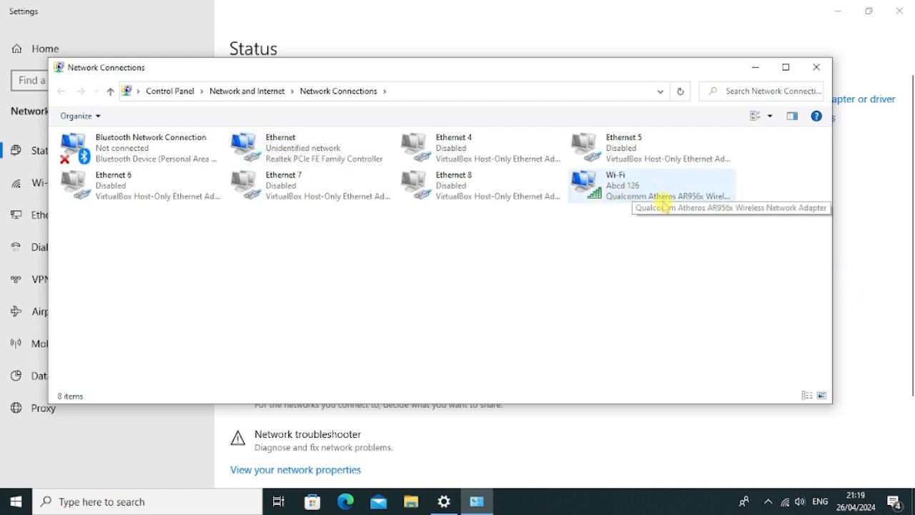
right_click(637, 191)
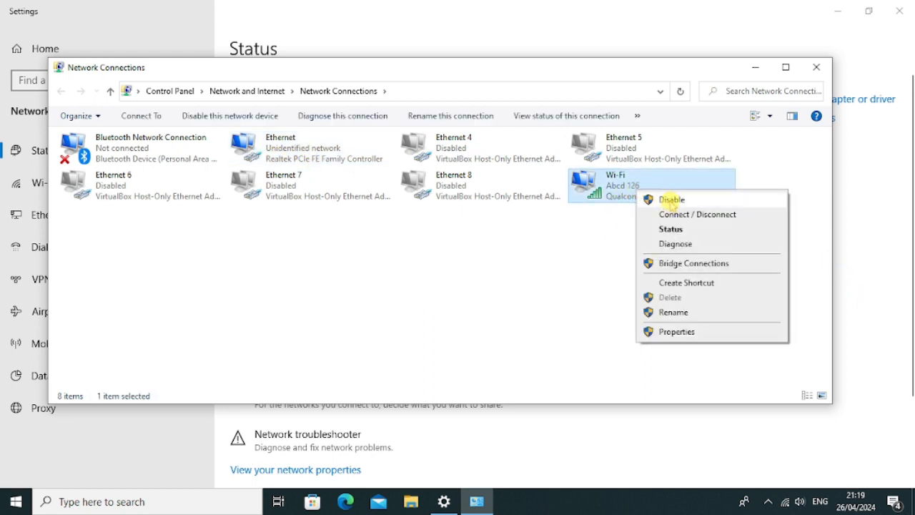
left_click(672, 200)
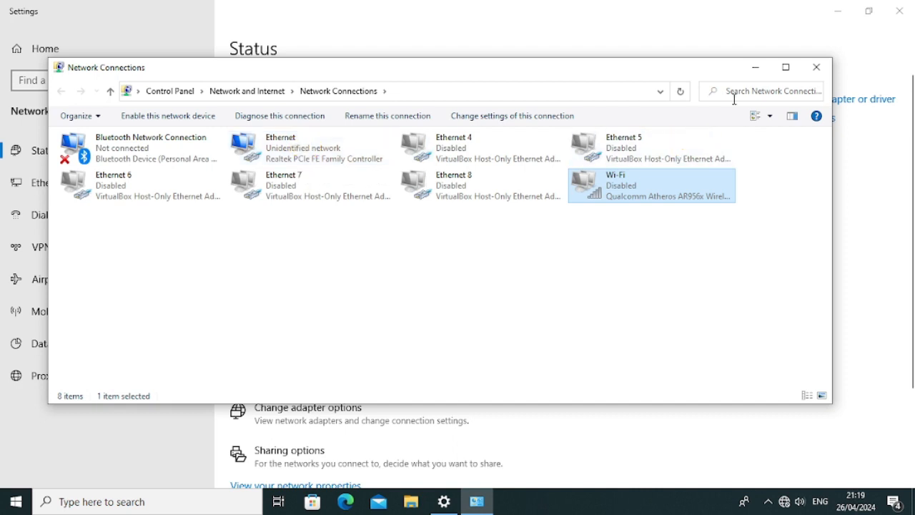
left_click(815, 67)
left_click(898, 11)
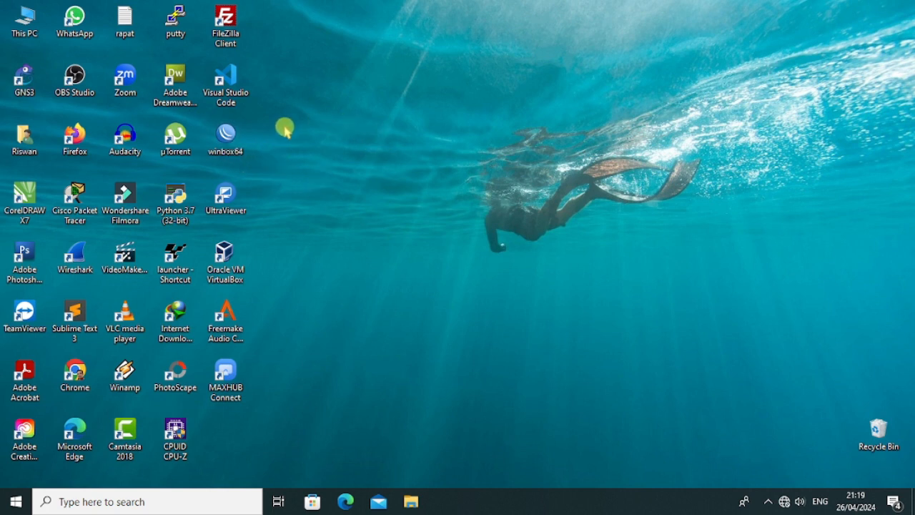
Step: Launch WinBox to look for the MikroTik router
double_click(228, 135)
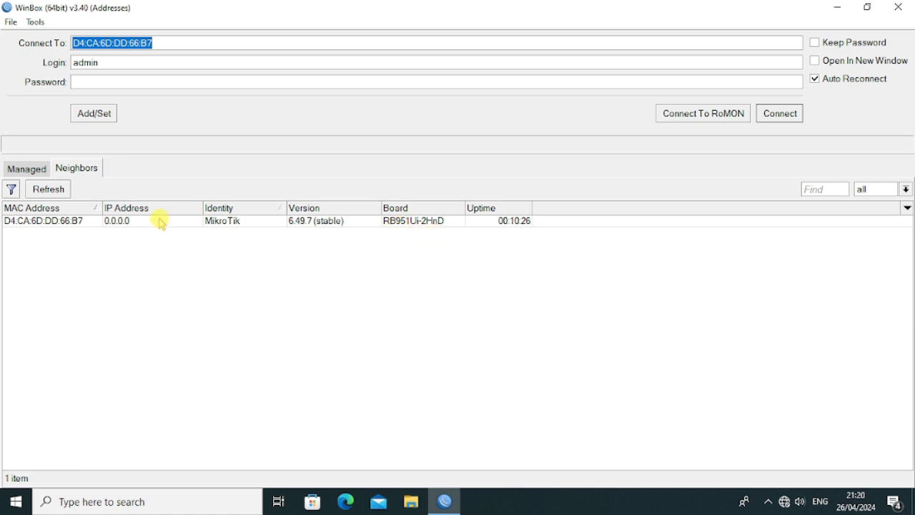
left_click(52, 223)
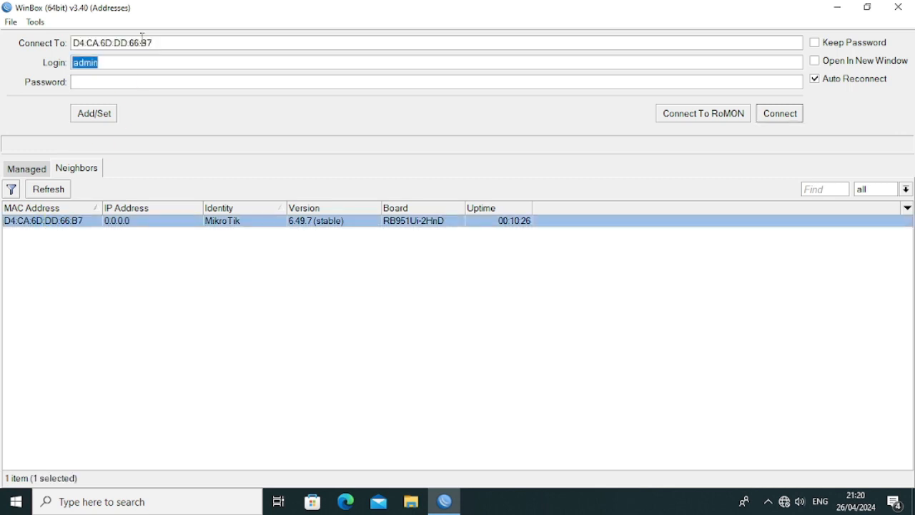
left_click_drag(174, 42, 81, 35)
left_click(113, 43)
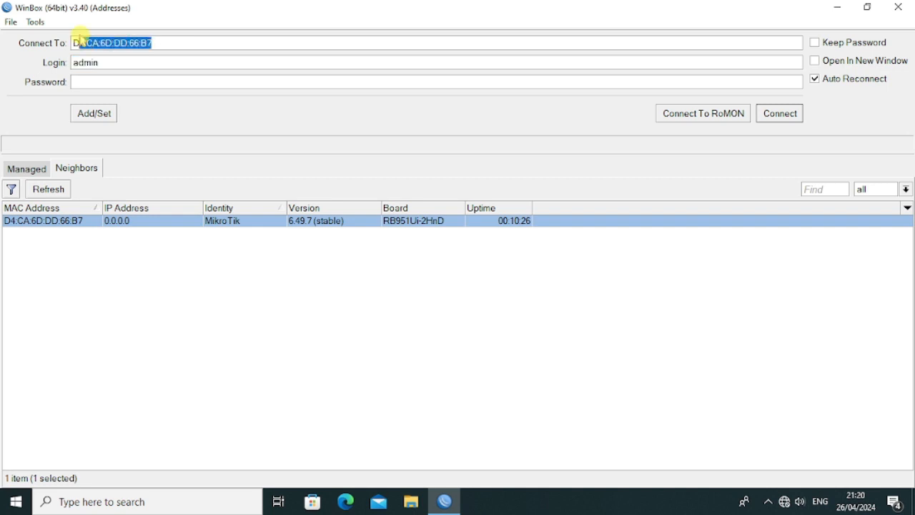
key("BackSpace")
key("BackSpace")
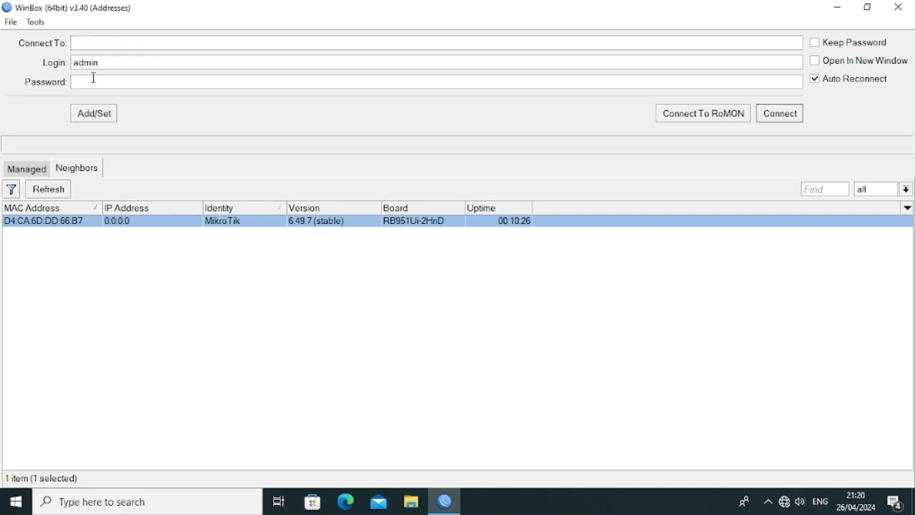
left_click(99, 255)
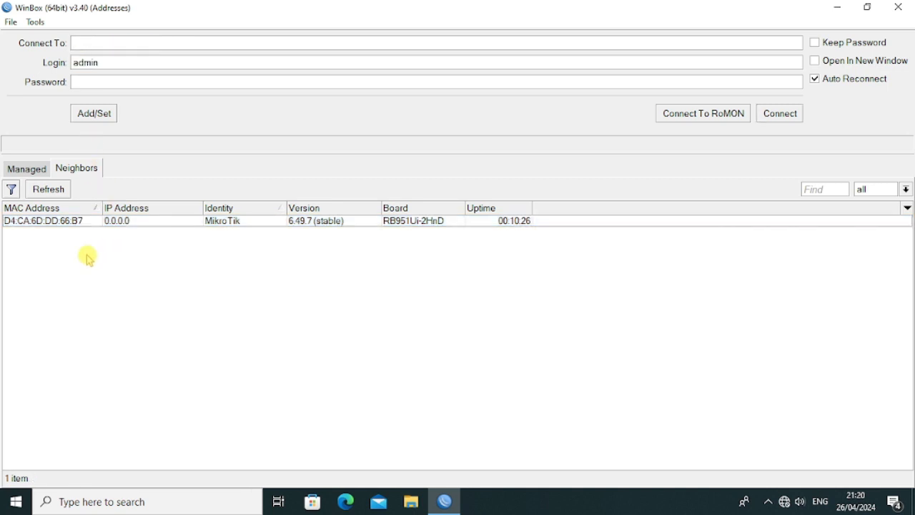
Step: Connect to the neighboring MikroTik router by its MAC address, using the login admin and a blank password
left_click(42, 226)
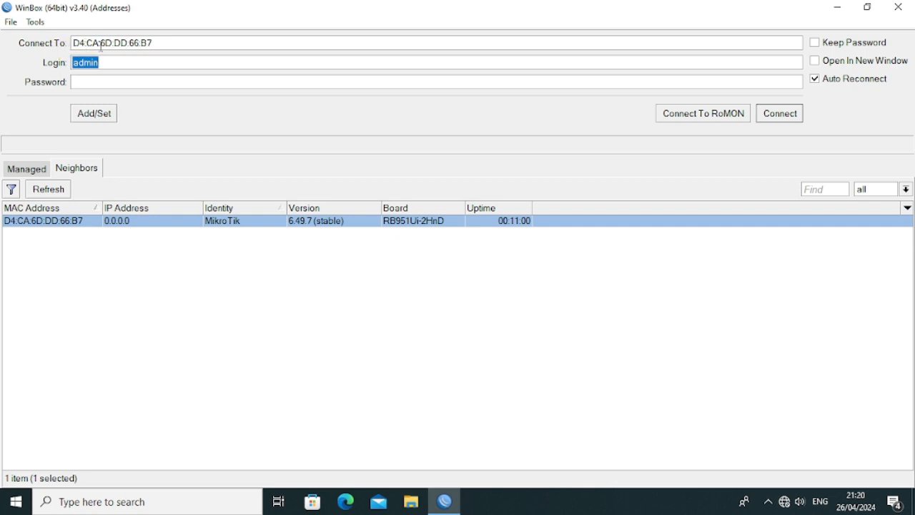
left_click(123, 65)
left_click(73, 85)
left_click(784, 117)
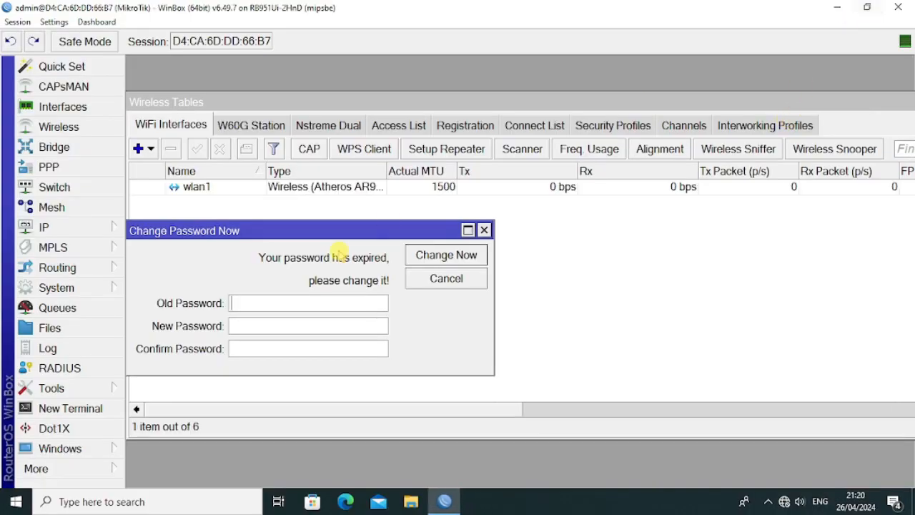
Step: Dismiss the password change request without changing it and close the Wireless Tables window
left_click(485, 229)
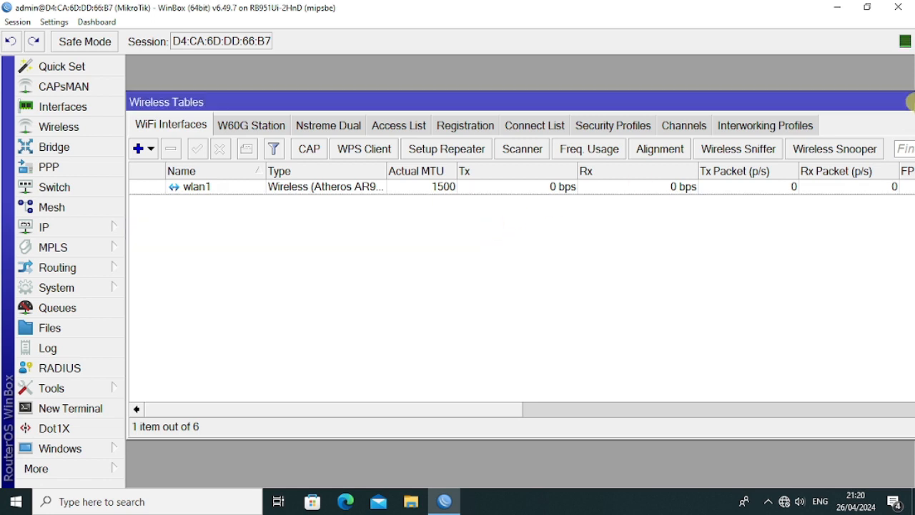
left_click_drag(901, 100, 806, 133)
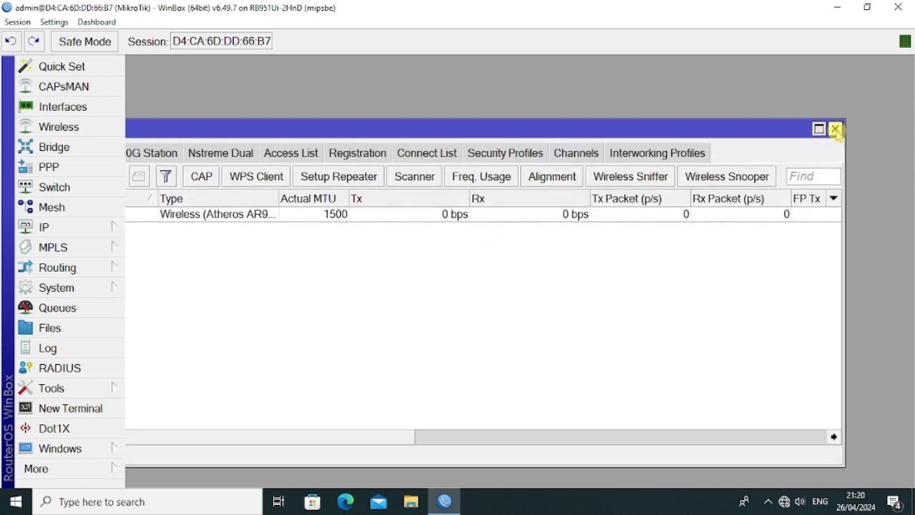
left_click(835, 129)
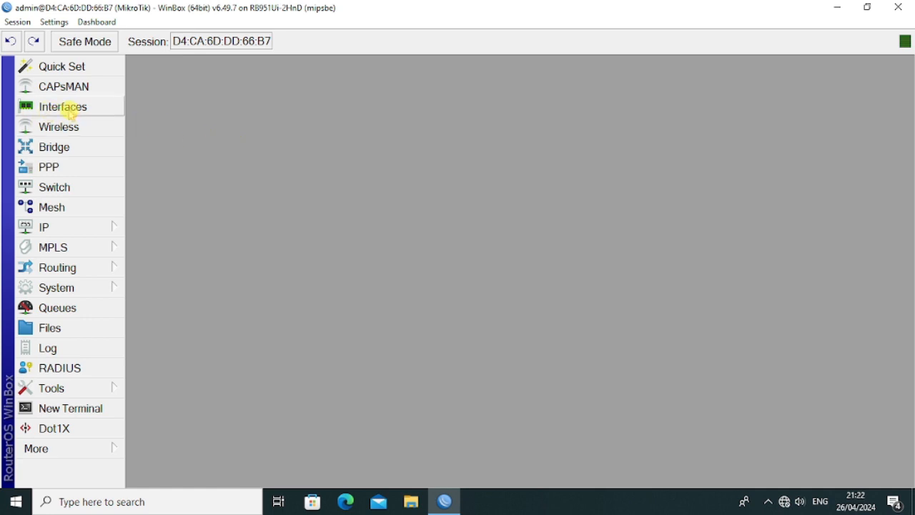
Step: Rename the ether2 interface as ether2-LAN and apply the change
left_click(70, 112)
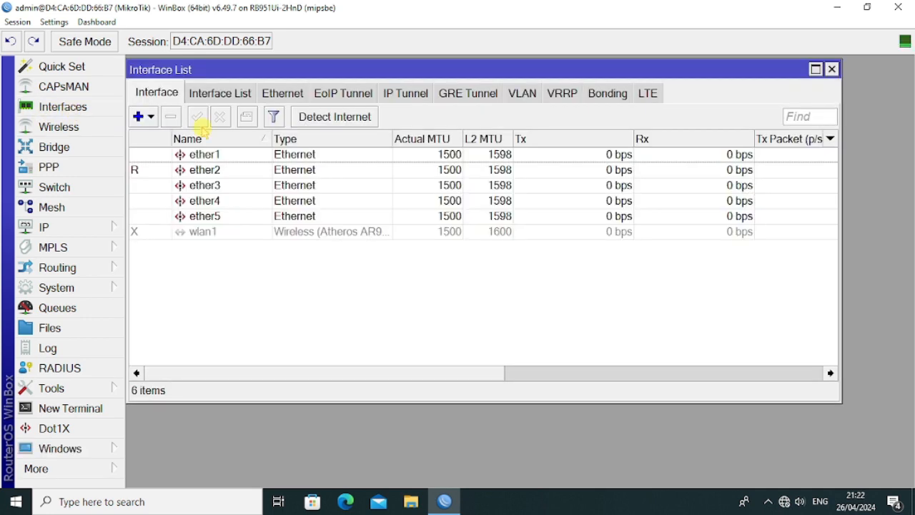
left_click(195, 172)
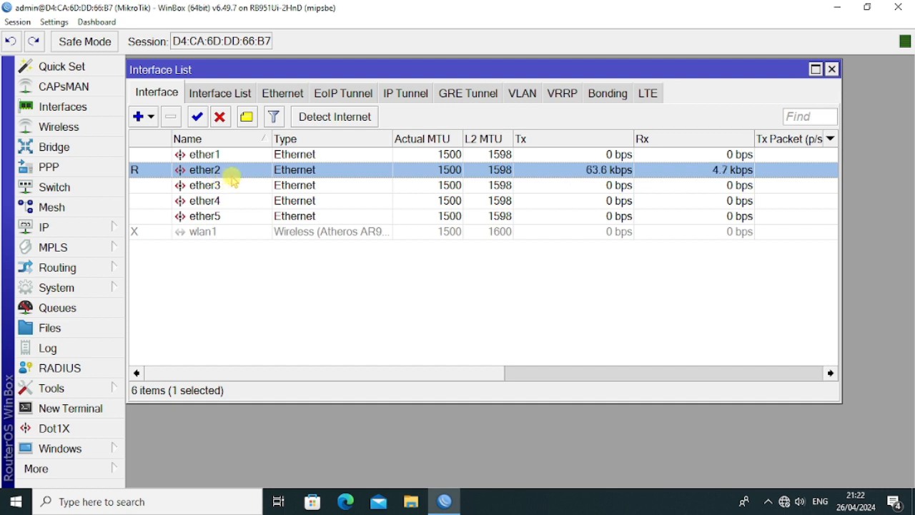
double_click(233, 177)
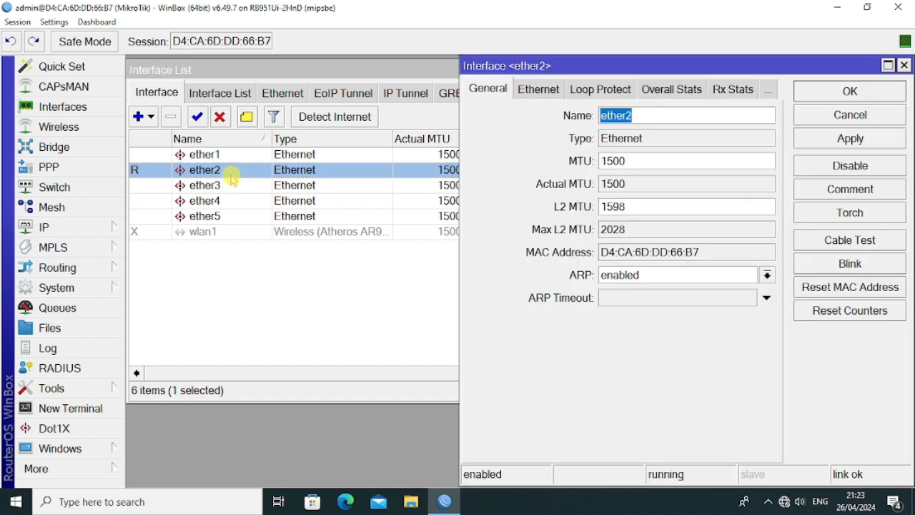
left_click(640, 116)
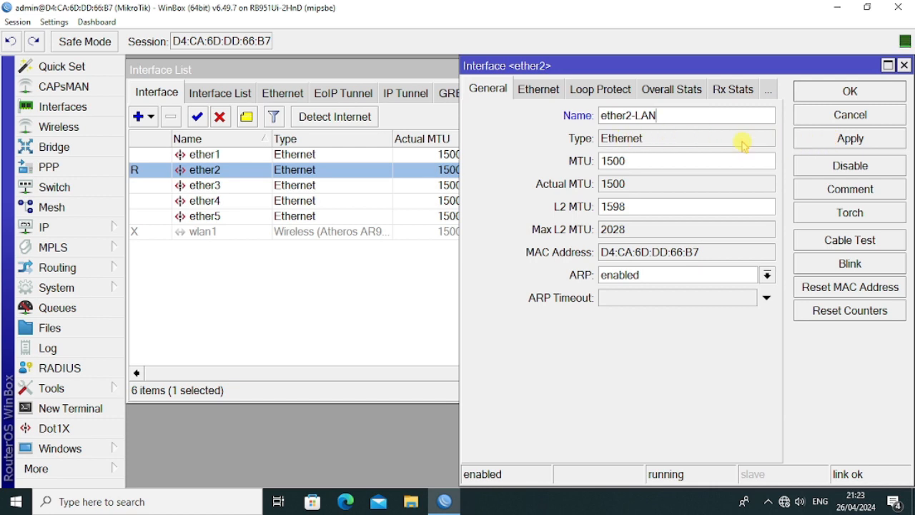
left_click(843, 140)
left_click(862, 95)
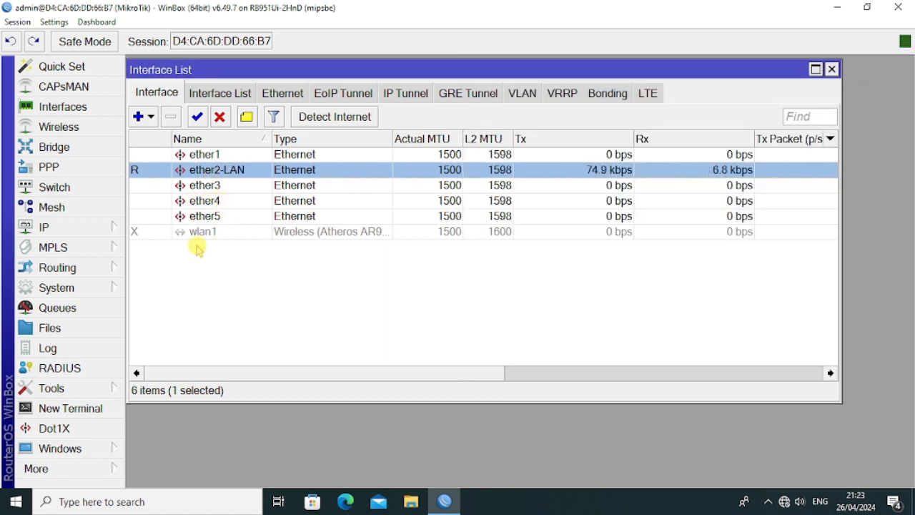
Step: Enable the wlan1 wireless interface and close the interface list
left_click(291, 239)
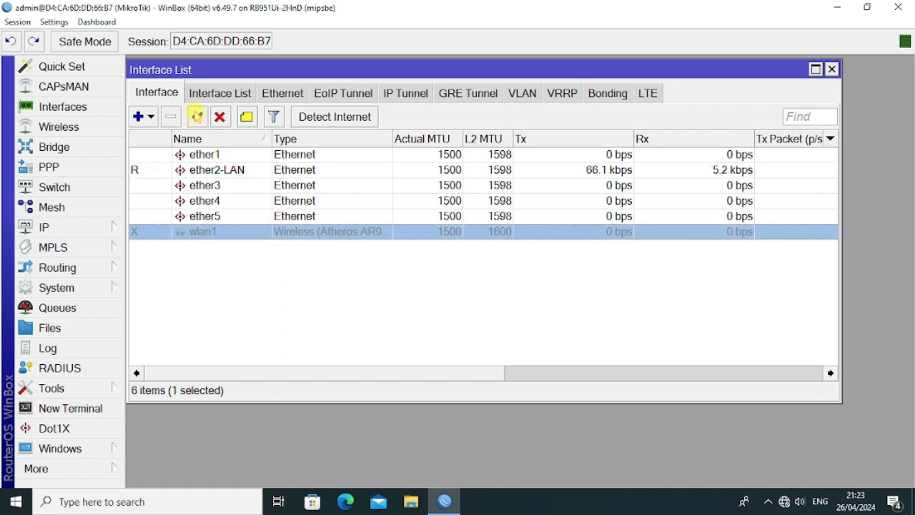
left_click(195, 117)
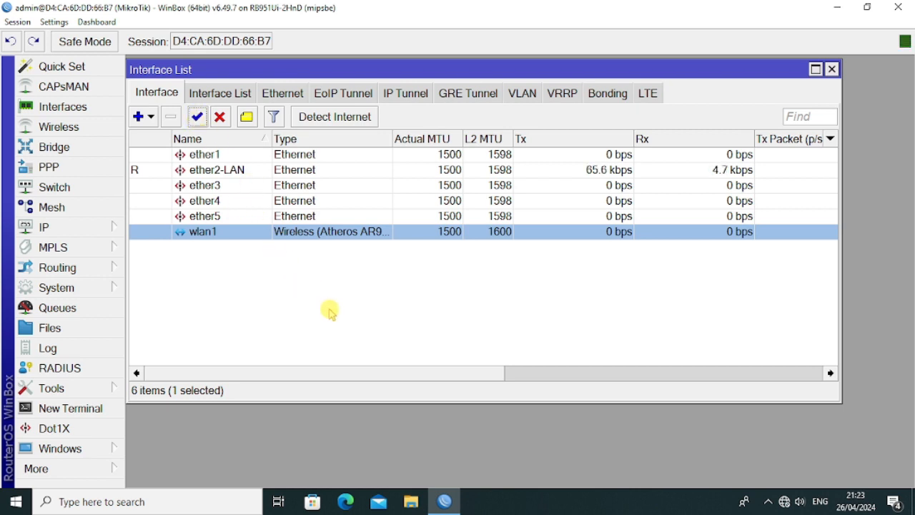
left_click(290, 263)
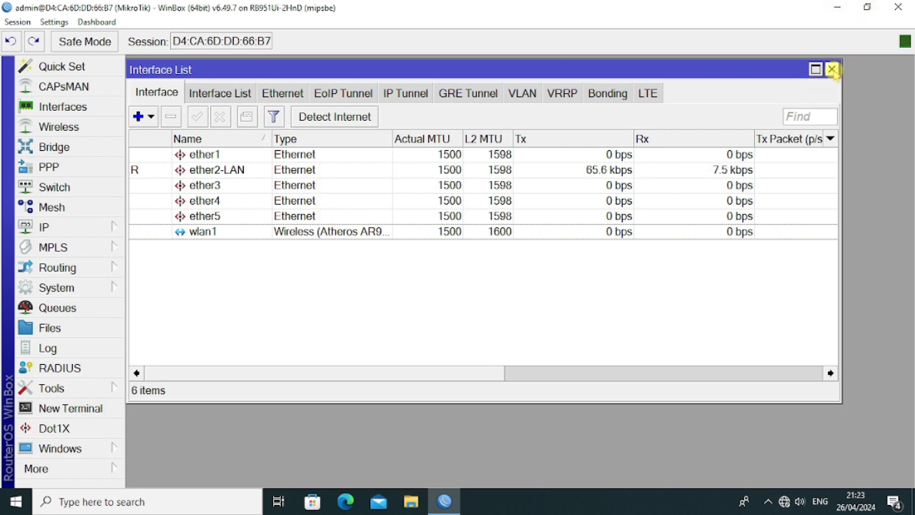
left_click(832, 69)
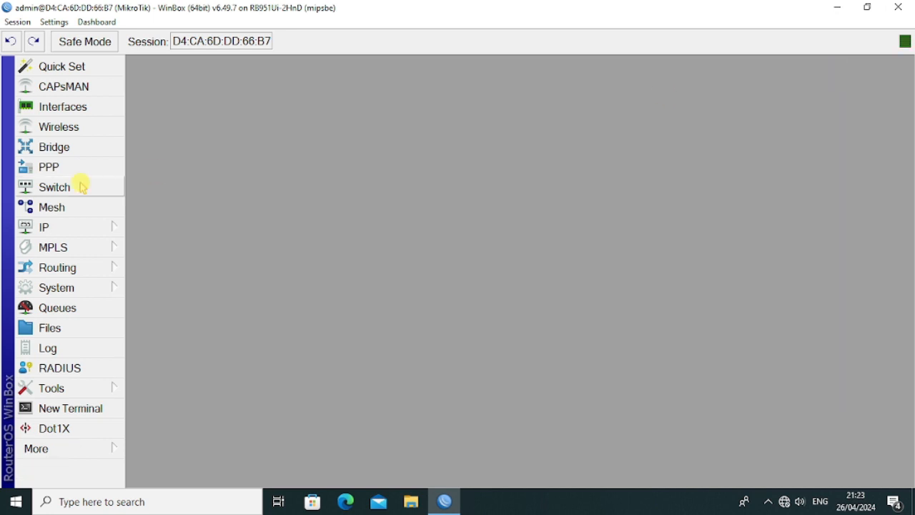
Step: Rename the wlan1 wireless interface as wlan1-wifi and apply the change
left_click(68, 130)
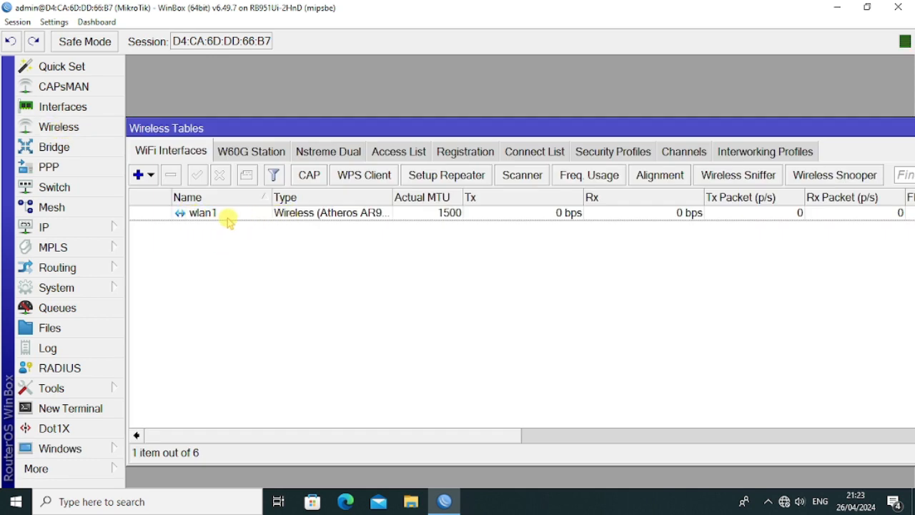
left_click(211, 216)
double_click(211, 217)
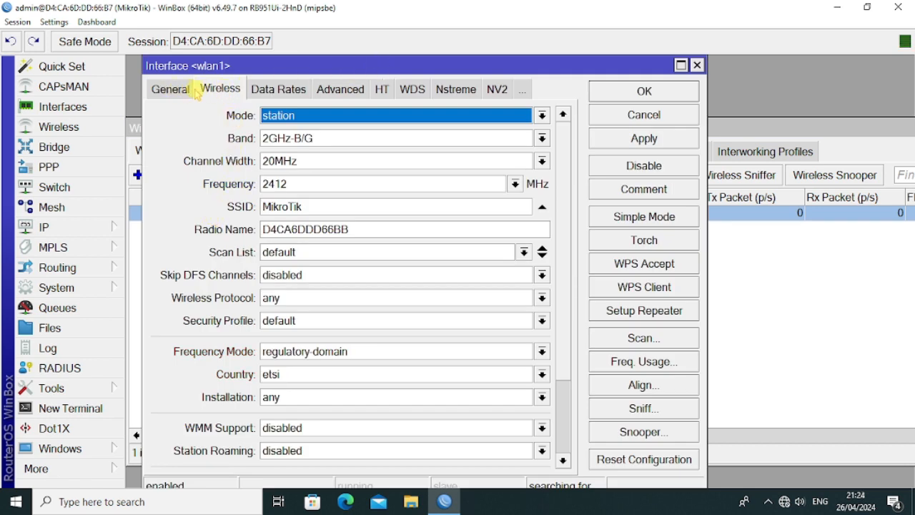
left_click(172, 92)
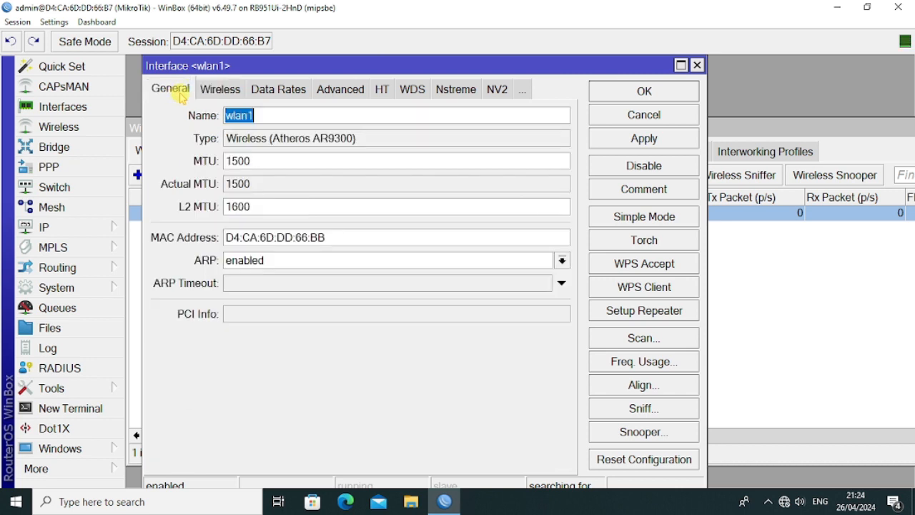
left_click(284, 116)
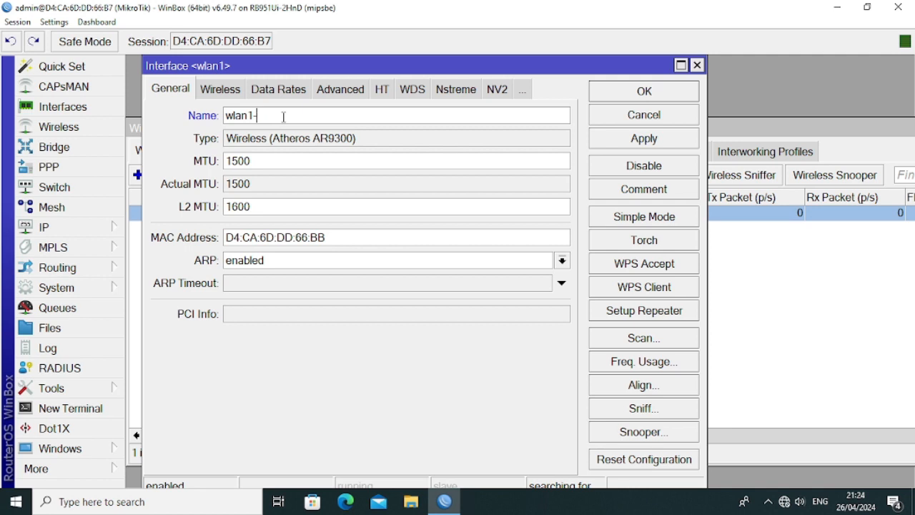
left_click(652, 135)
left_click(644, 91)
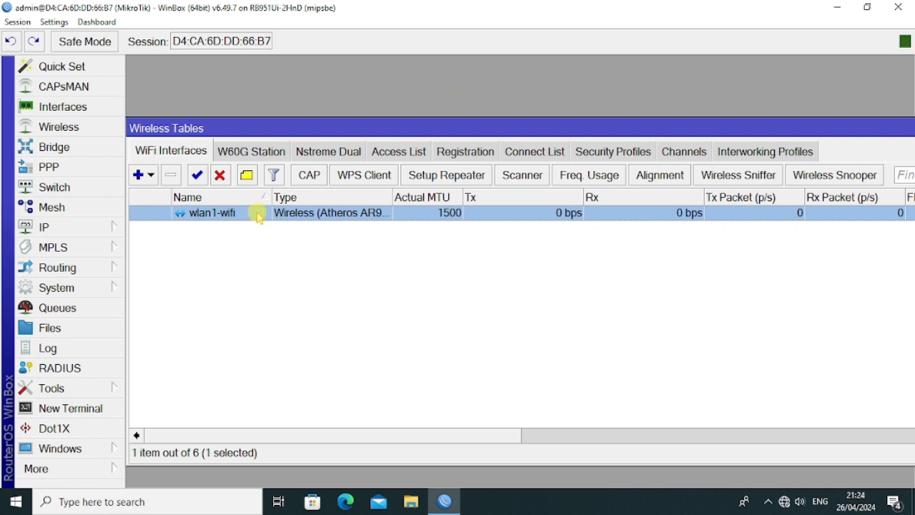
Step: In the wireless settings of wlan1-wifi, set the mode to station
double_click(320, 213)
left_click(225, 93)
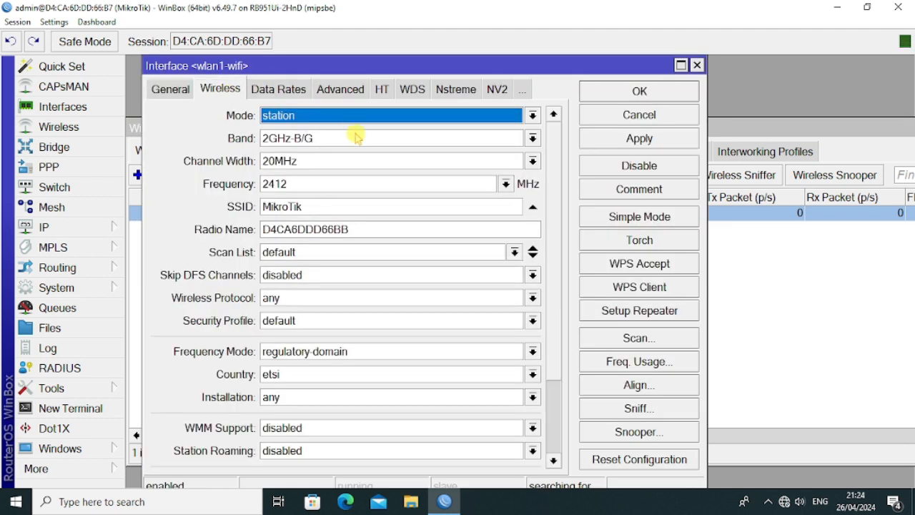
left_click(300, 118)
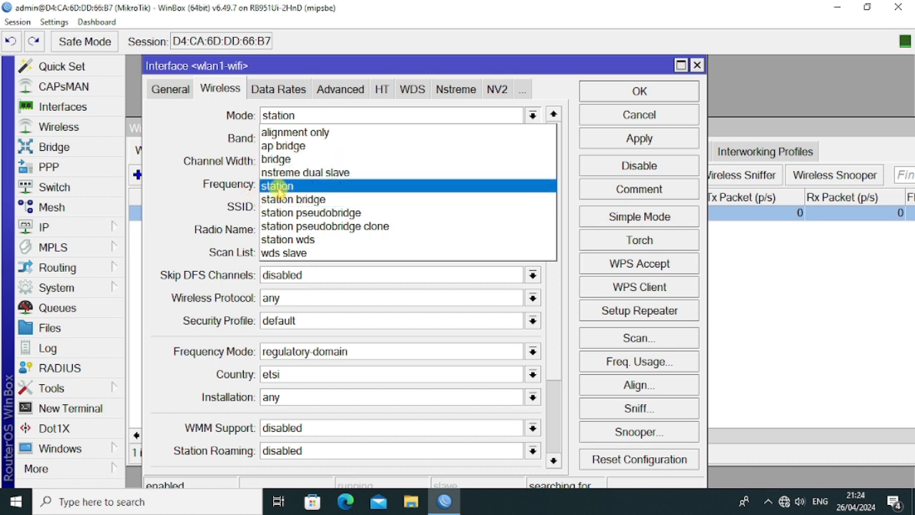
left_click(282, 186)
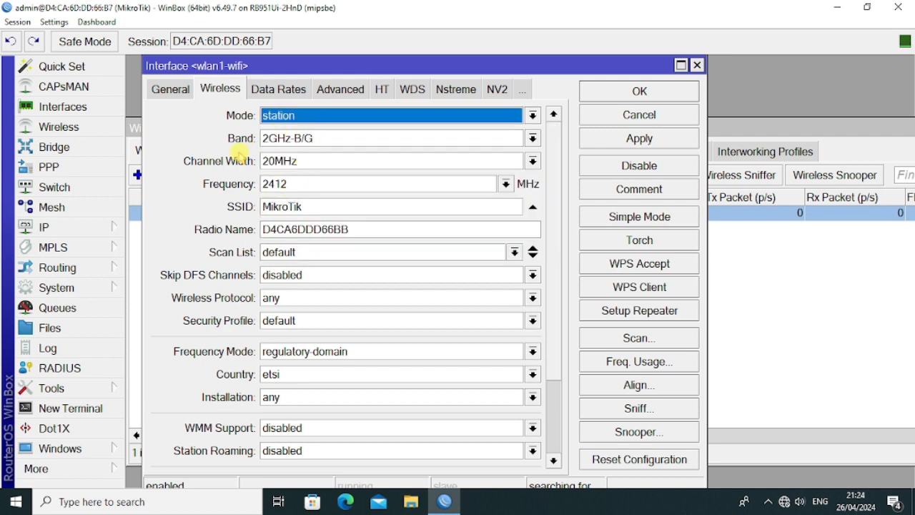
Step: Set the wlan1-wifi band to 2GHz-B/G/N, channel width to 20MHz and frequency to 2447 MHz
left_click(309, 141)
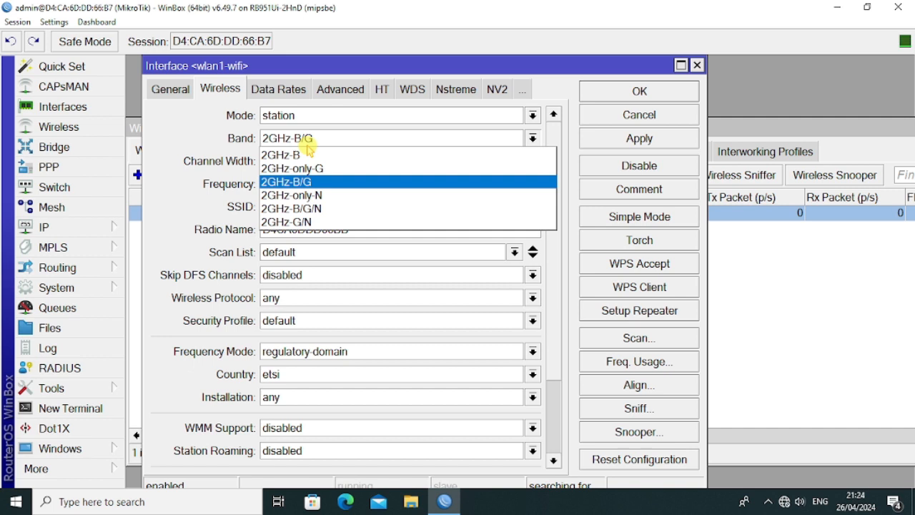
left_click(321, 208)
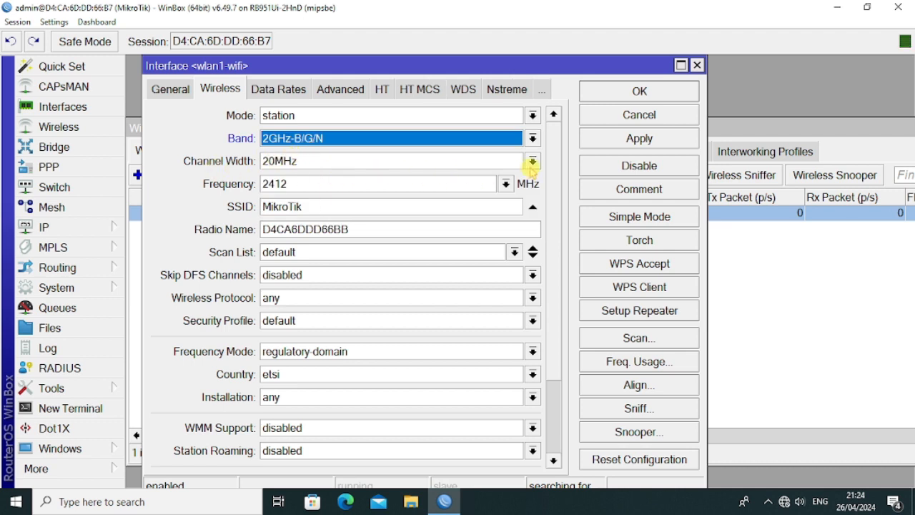
left_click(533, 161)
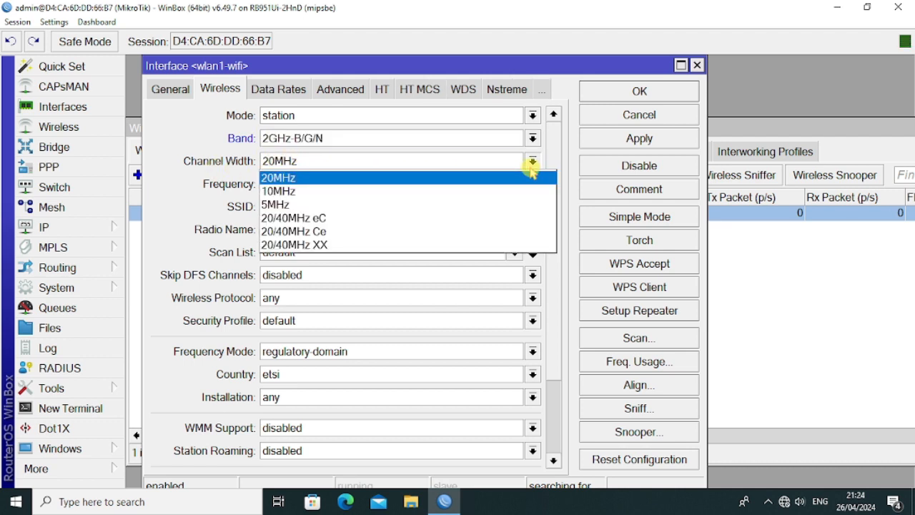
left_click(286, 178)
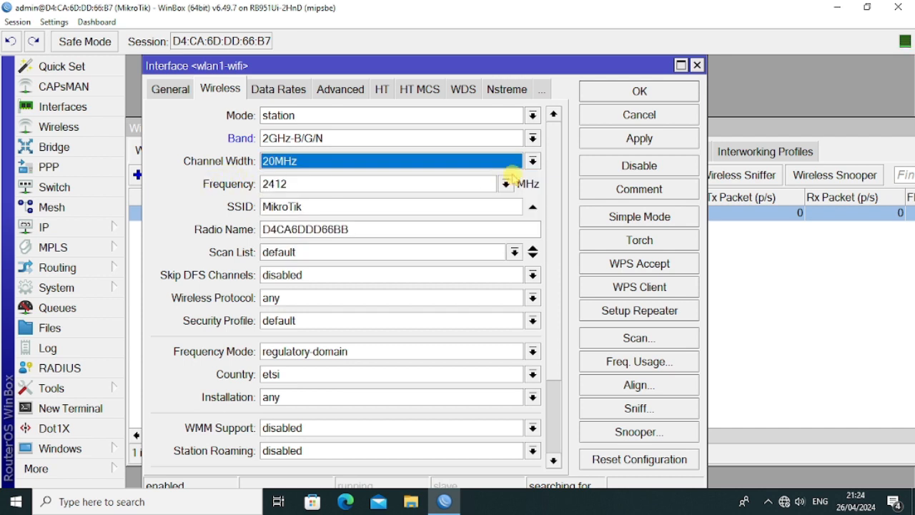
left_click(506, 184)
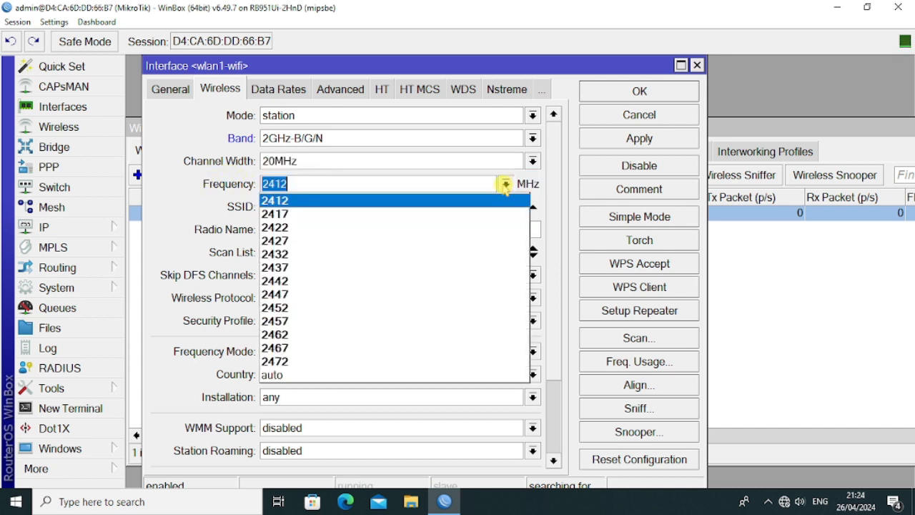
left_click(319, 294)
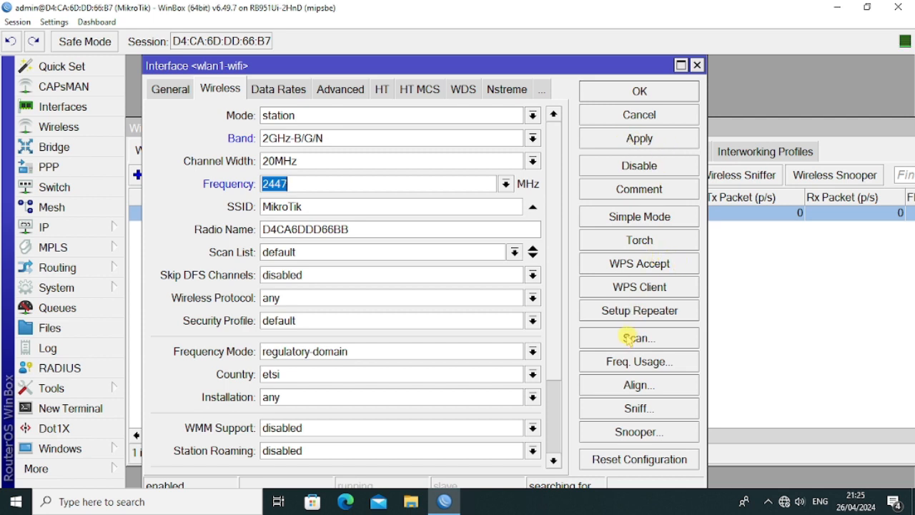
Step: Scan for wireless networks on wlan1-wifi and connect to the access point with SSID Abcd
left_click(632, 339)
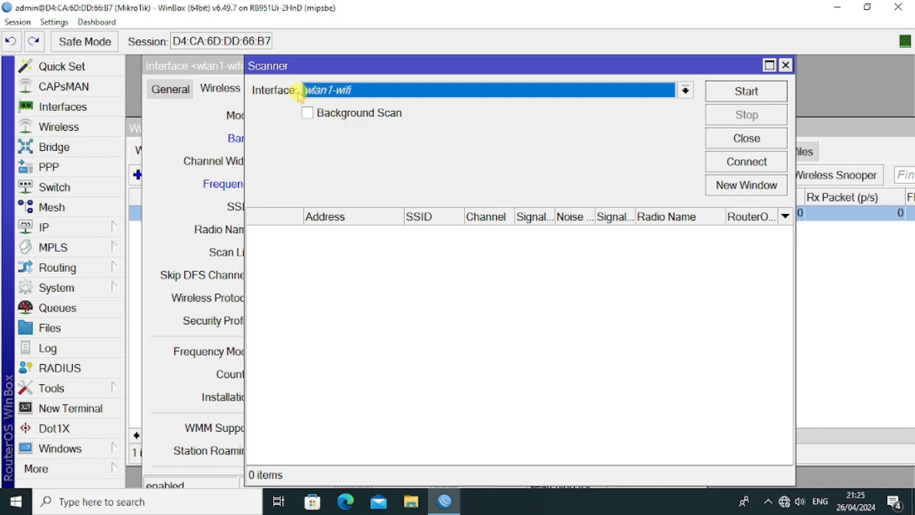
left_click(331, 90)
left_click(331, 107)
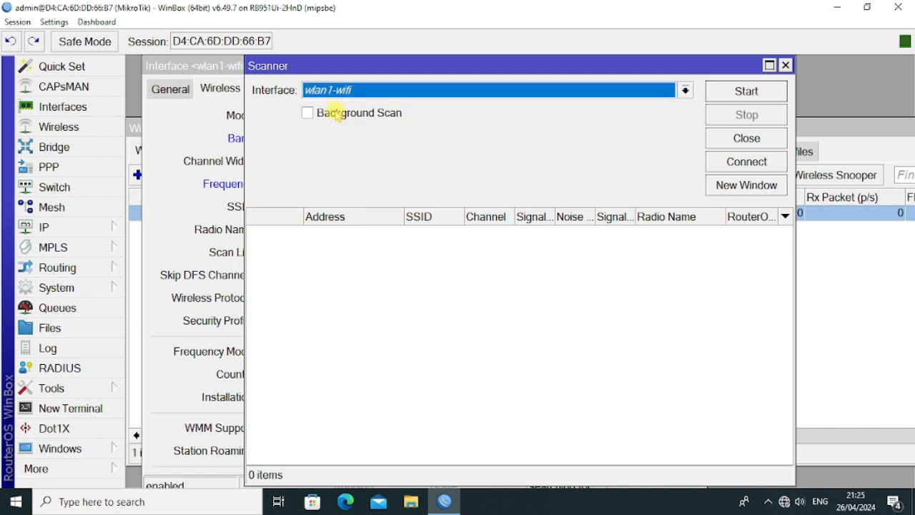
left_click(744, 91)
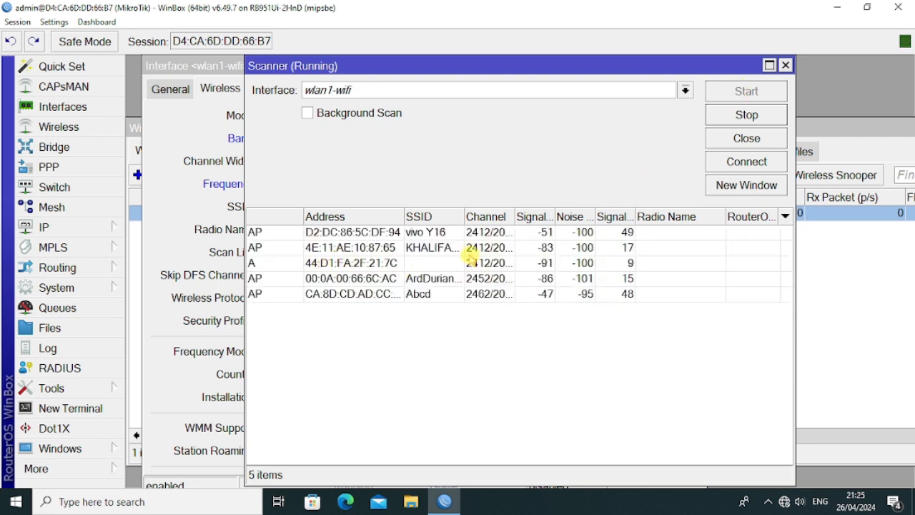
left_click_drag(461, 217, 521, 224)
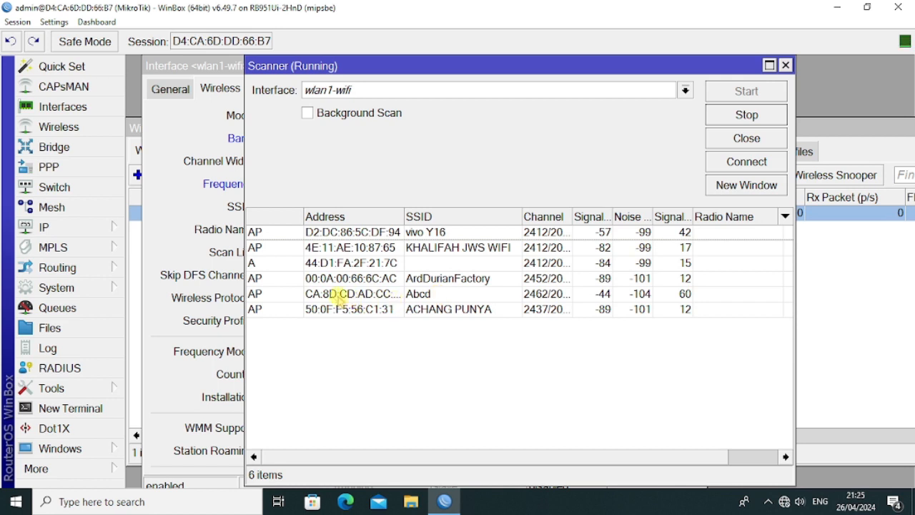
left_click(423, 295)
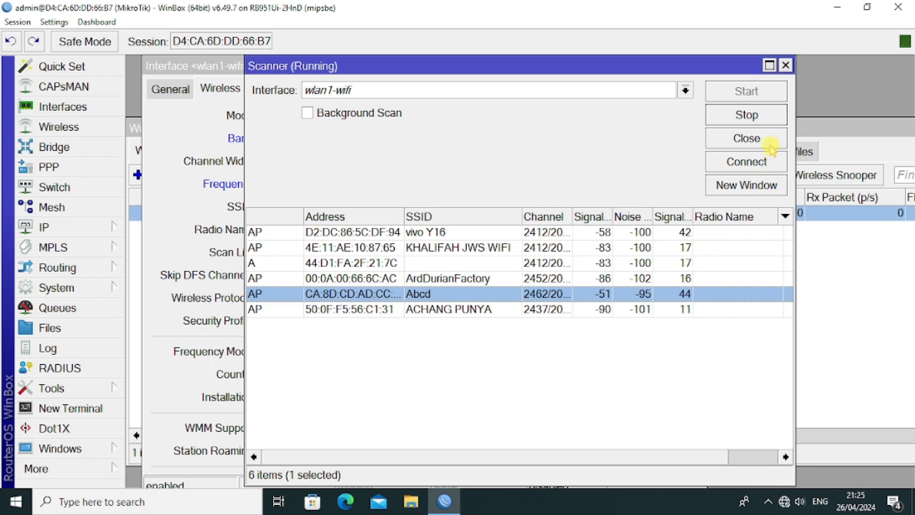
left_click(737, 164)
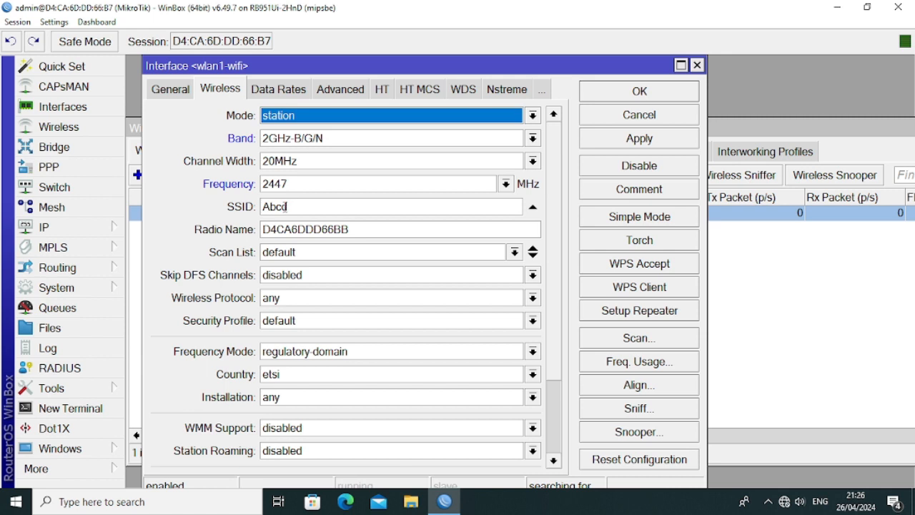
Step: Enter Abcd as the SSID of wlan1-wifi, apply the wireless settings and close the interface's window
left_click_drag(300, 206, 250, 199)
type("A")
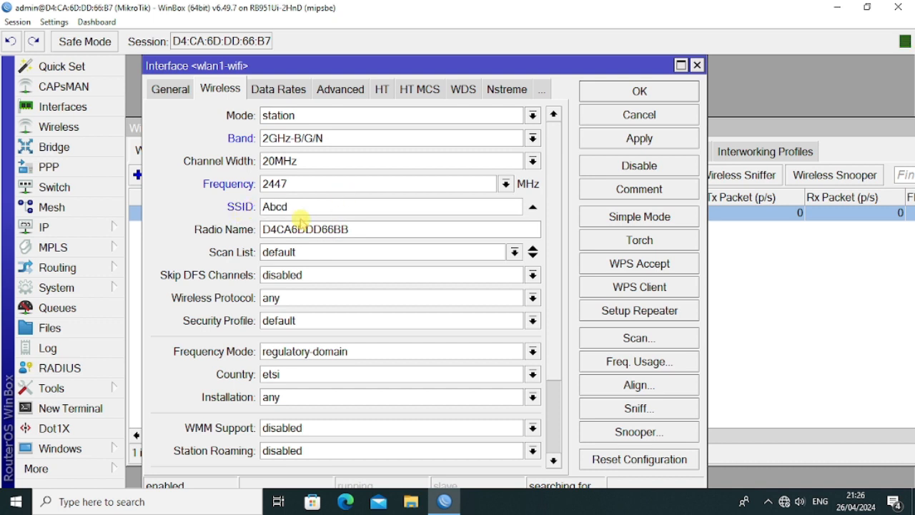
scroll(333, 209, "down", 1)
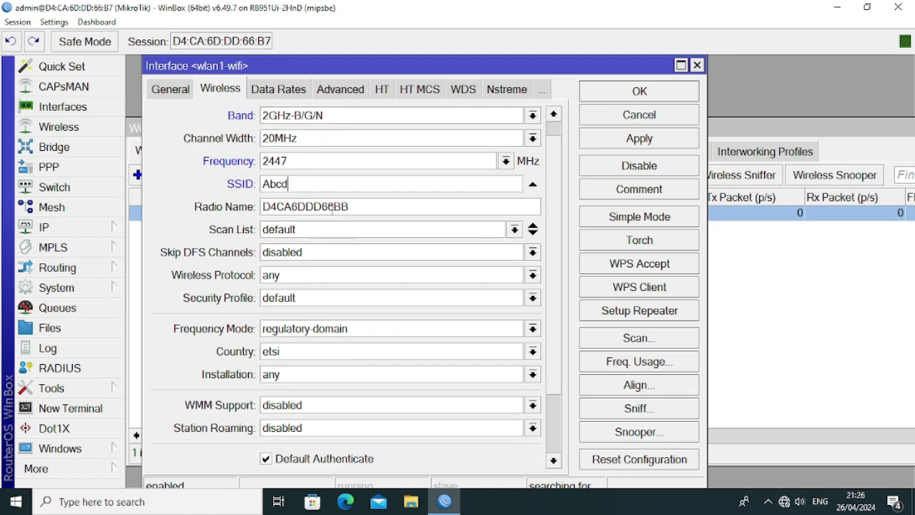
scroll(334, 207, "down", 1)
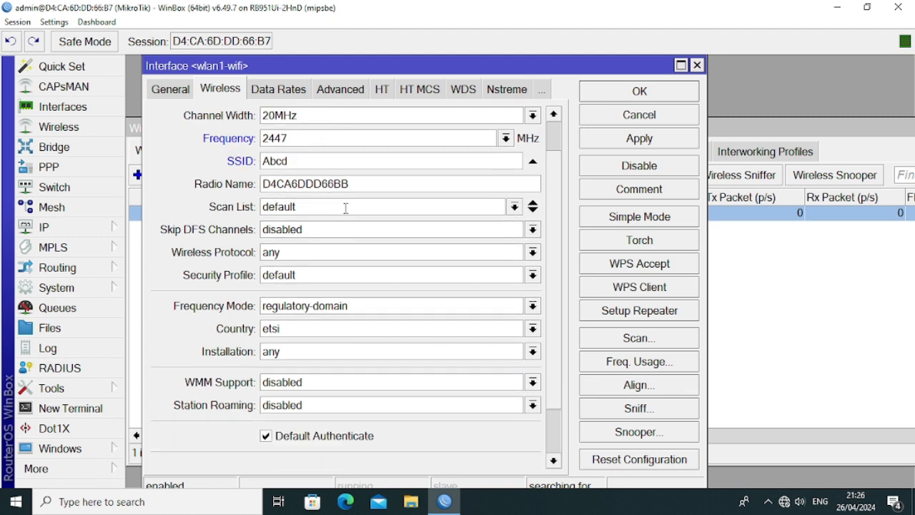
scroll(514, 225, "up", 1)
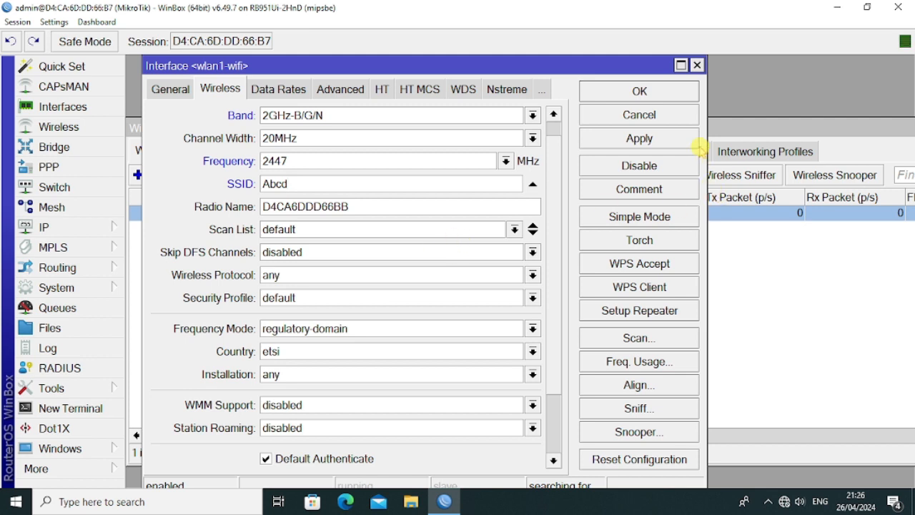
left_click(656, 142)
left_click(651, 90)
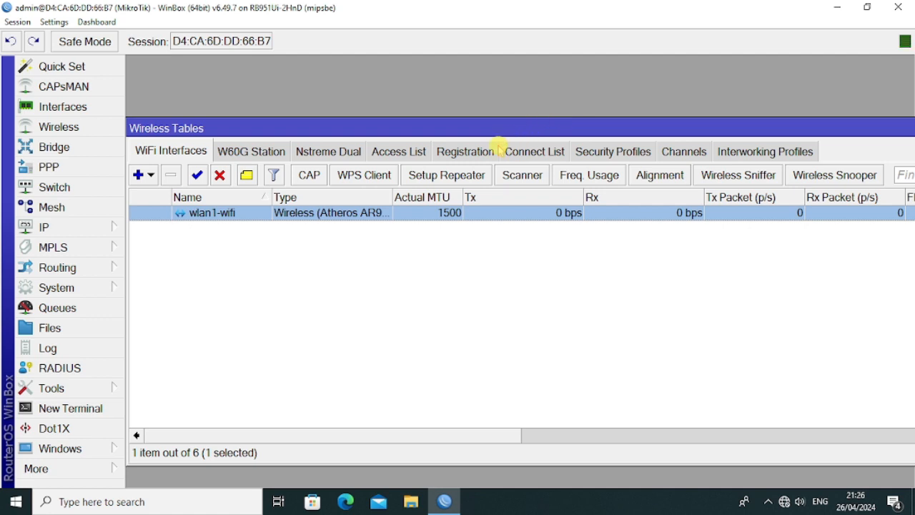
Step: Create a new wireless security profile named password-wifi with the mode set to dynamic keys
left_click(600, 156)
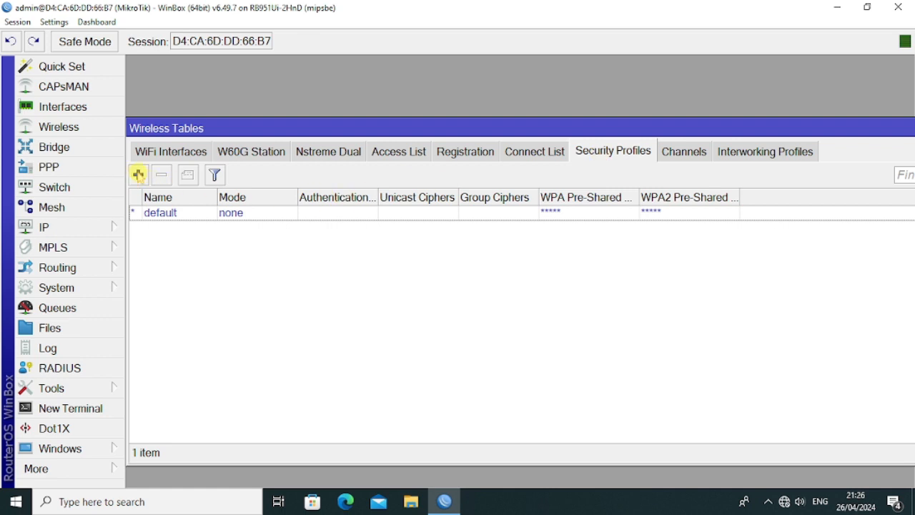
left_click(138, 175)
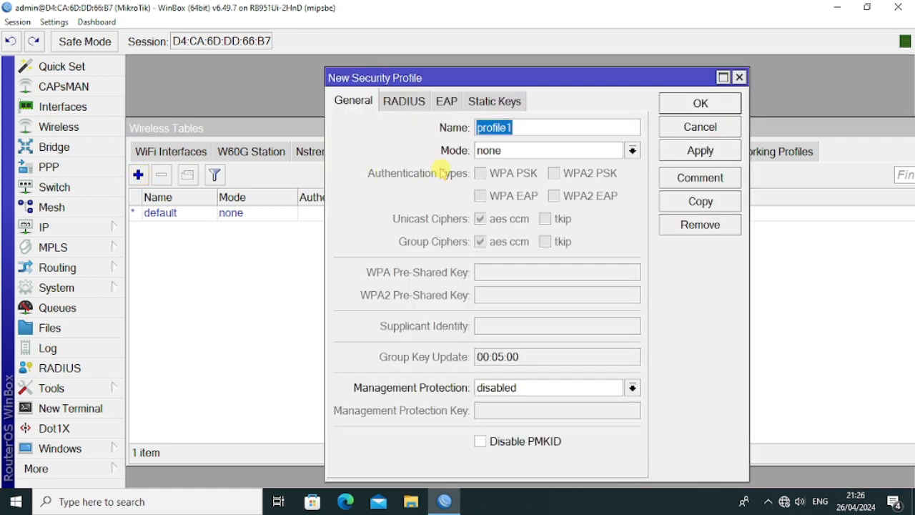
left_click_drag(520, 128, 459, 121)
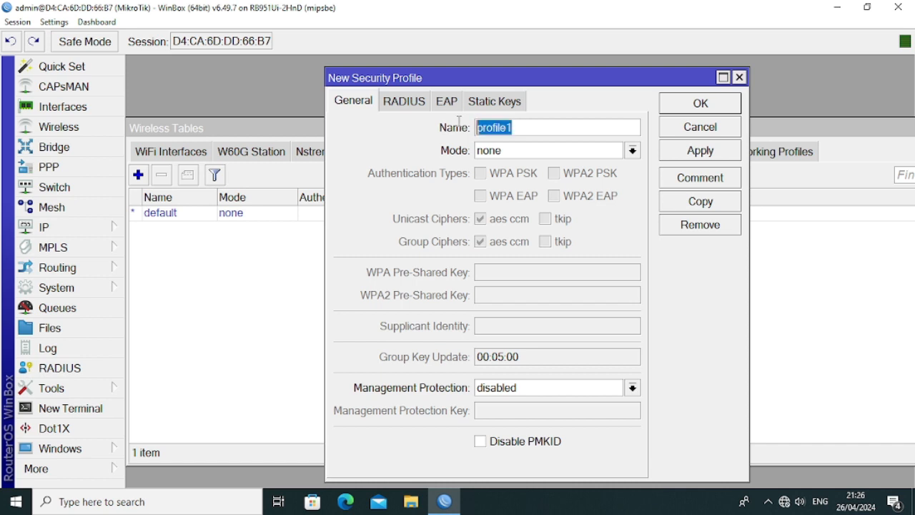
type("password-wi")
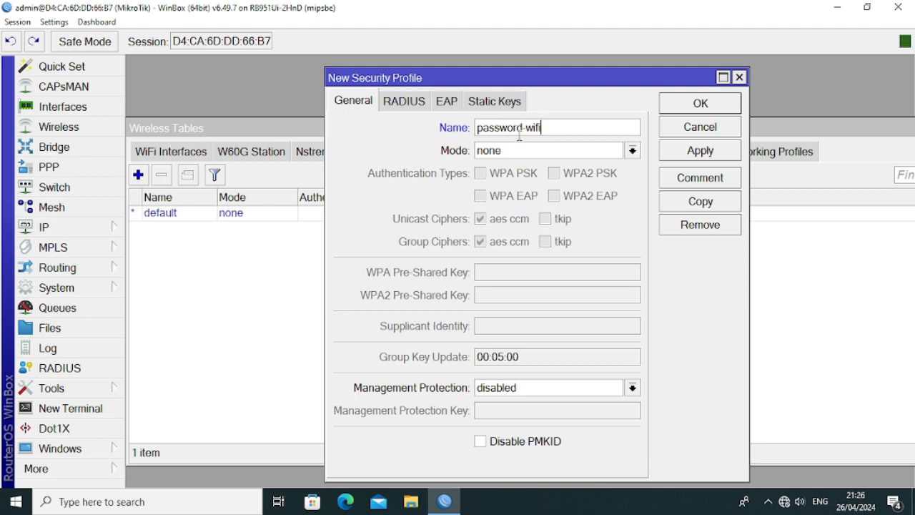
left_click(611, 158)
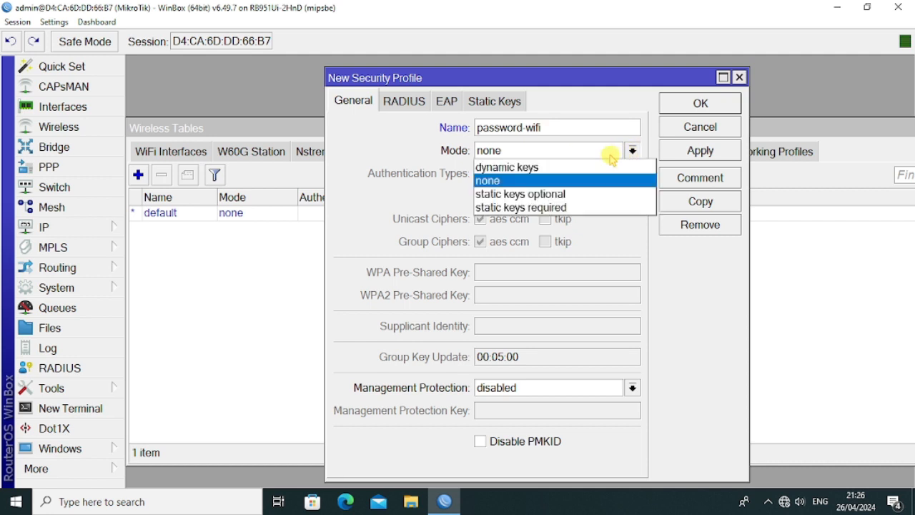
left_click(543, 171)
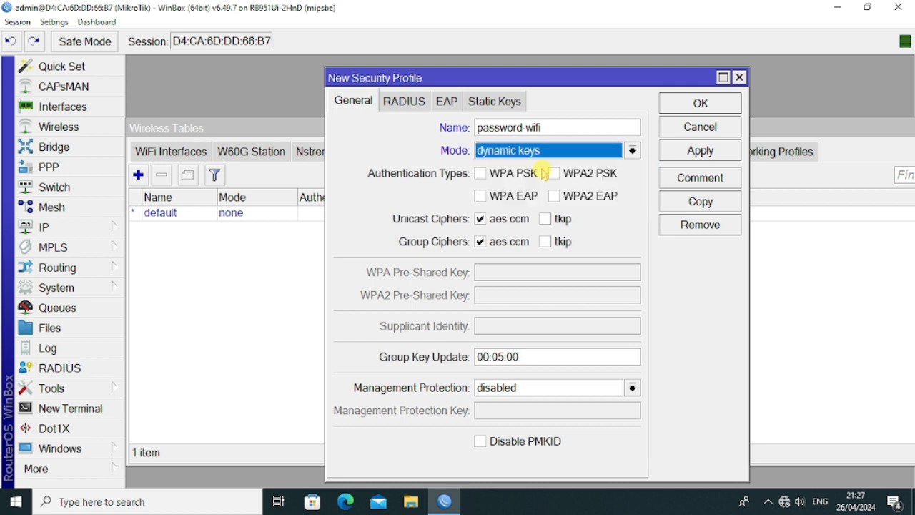
Step: Enable WPA PSK, WPA2 PSK, WPA EAP and WPA2 EAP authentication, plus tkip for the unicast and group ciphers
left_click(479, 173)
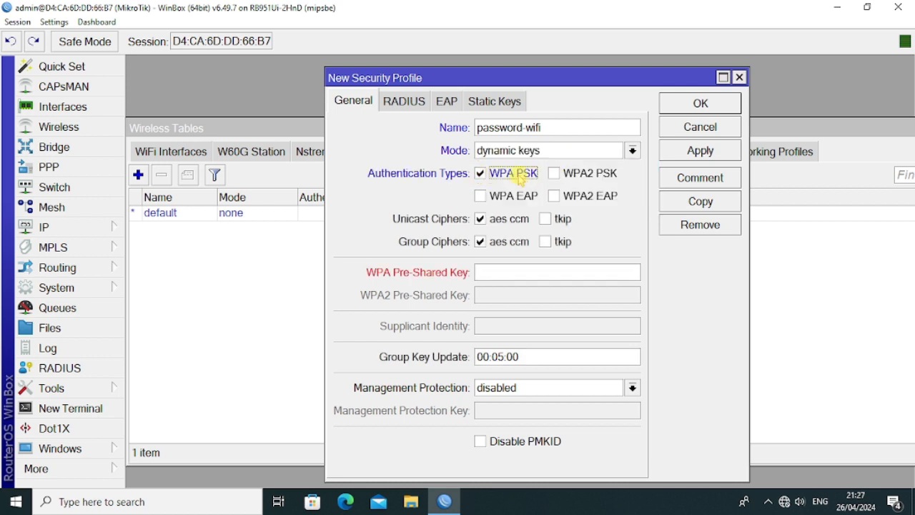
left_click(554, 174)
left_click(480, 197)
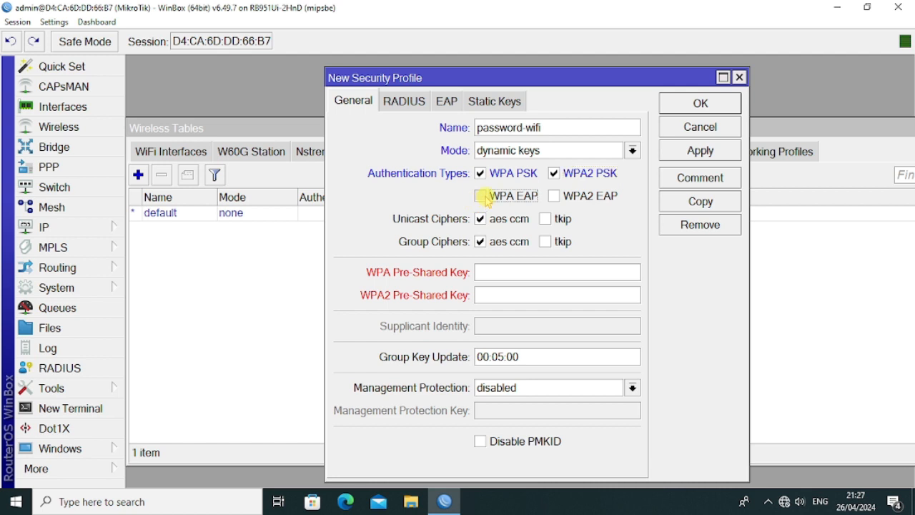
left_click(556, 196)
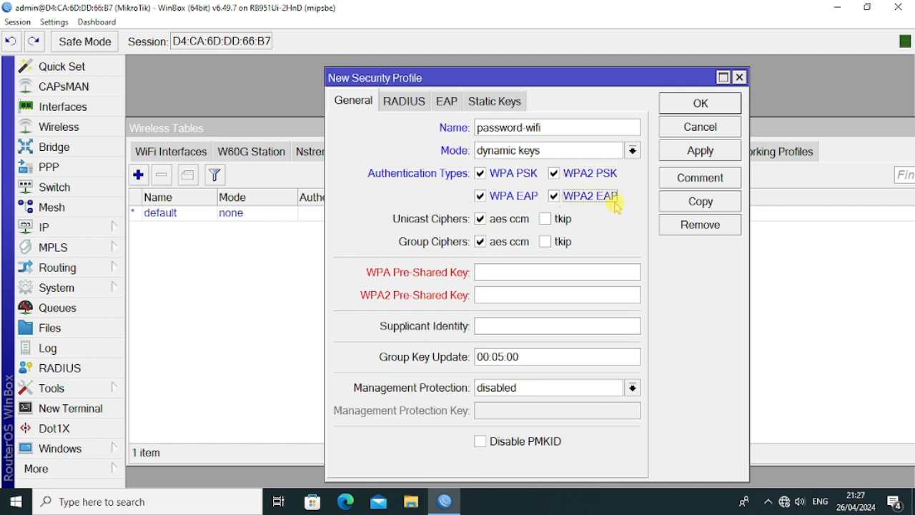
left_click(546, 220)
left_click(545, 243)
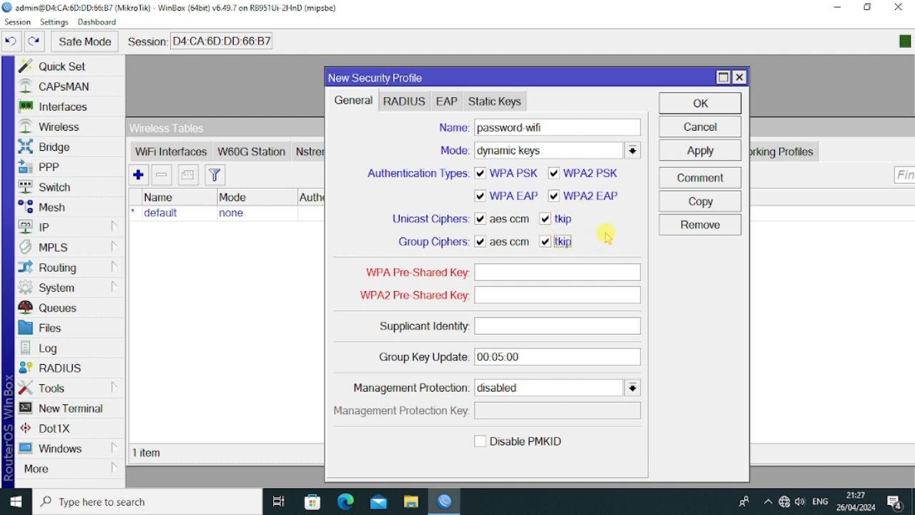
Step: Enter the Wi-Fi password as the WPA and WPA2 pre-shared keys, then apply and close the security profile
left_click(541, 267)
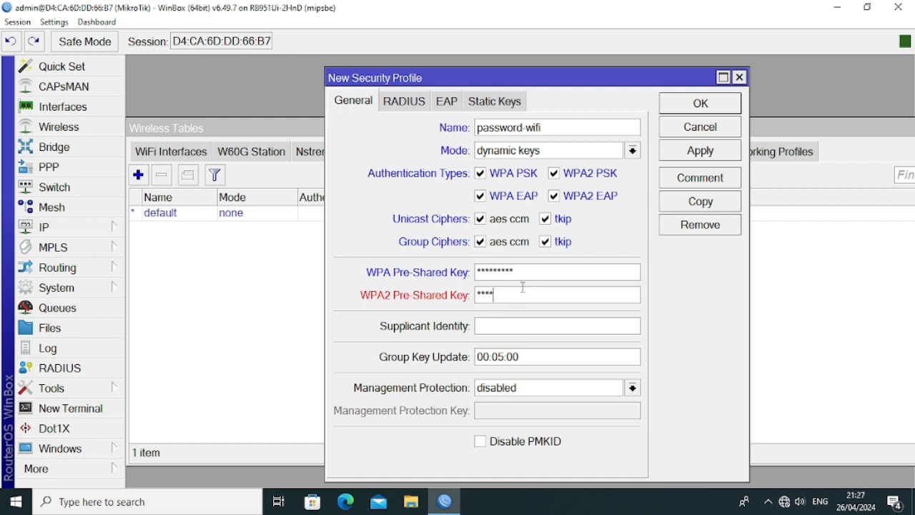
type("**")
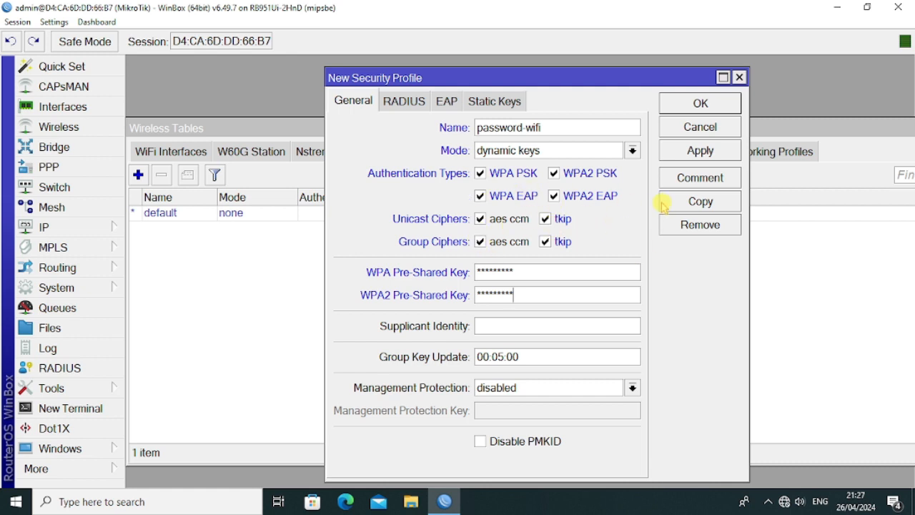
left_click(702, 151)
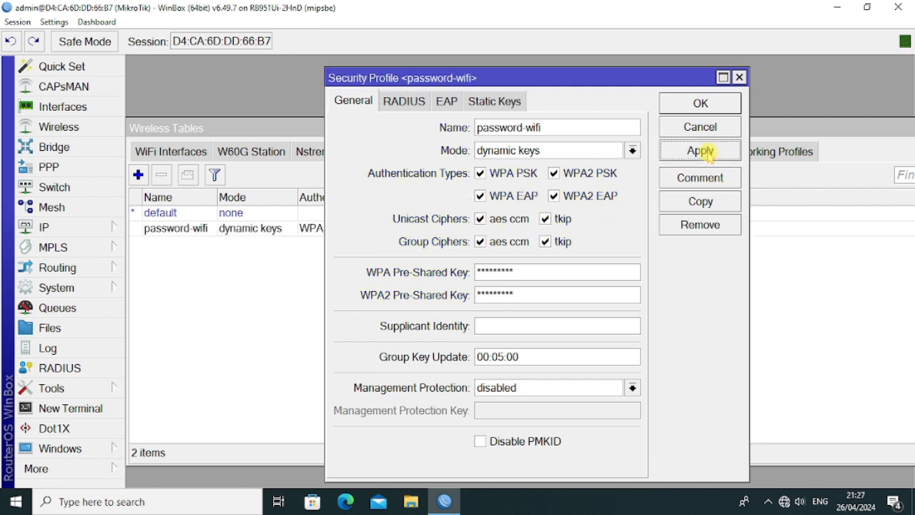
left_click(701, 103)
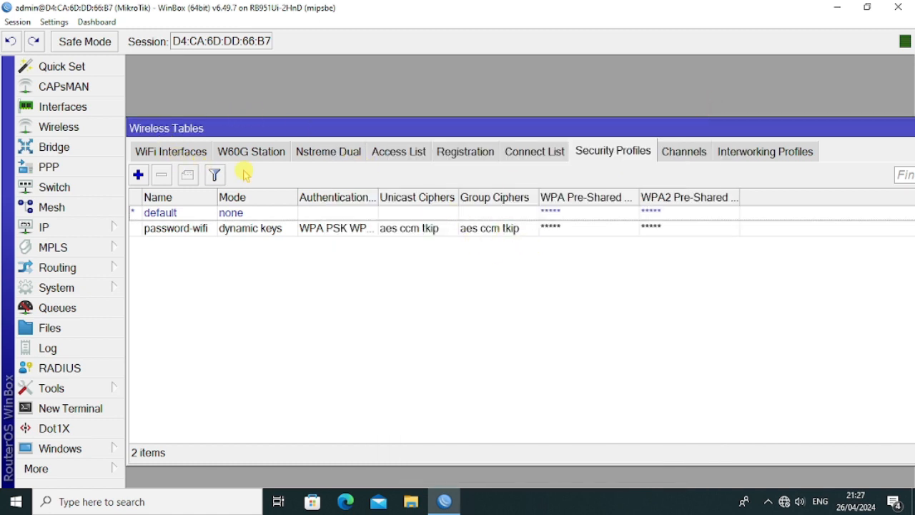
Step: Reopen the wlan1-wifi interface settings and set its security profile to password-wifi
left_click(175, 152)
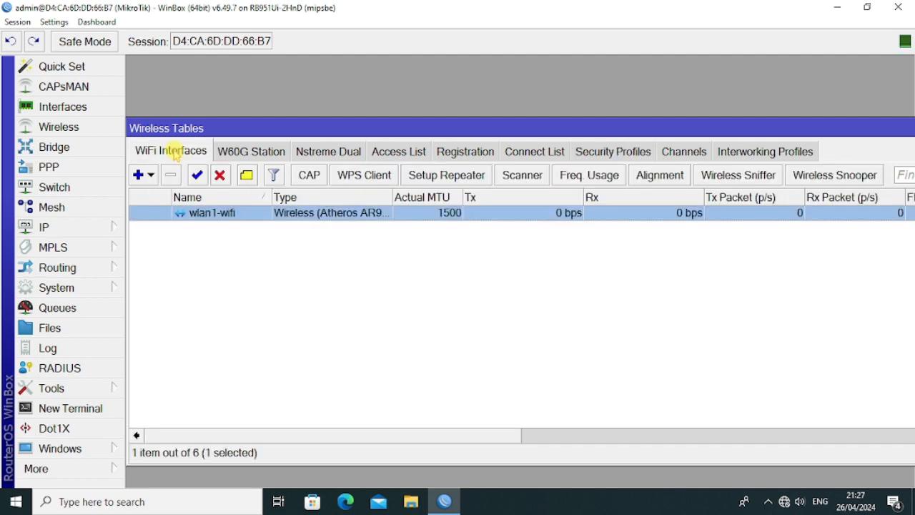
double_click(223, 214)
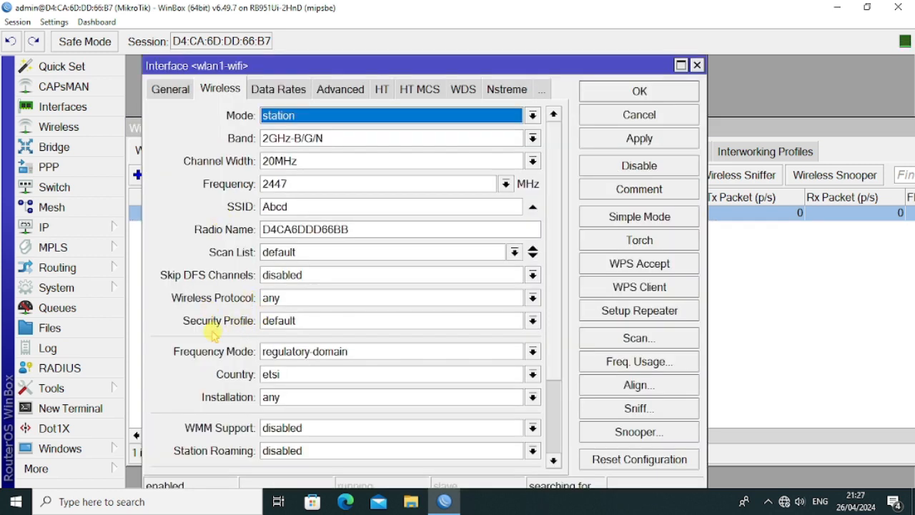
left_click(289, 322)
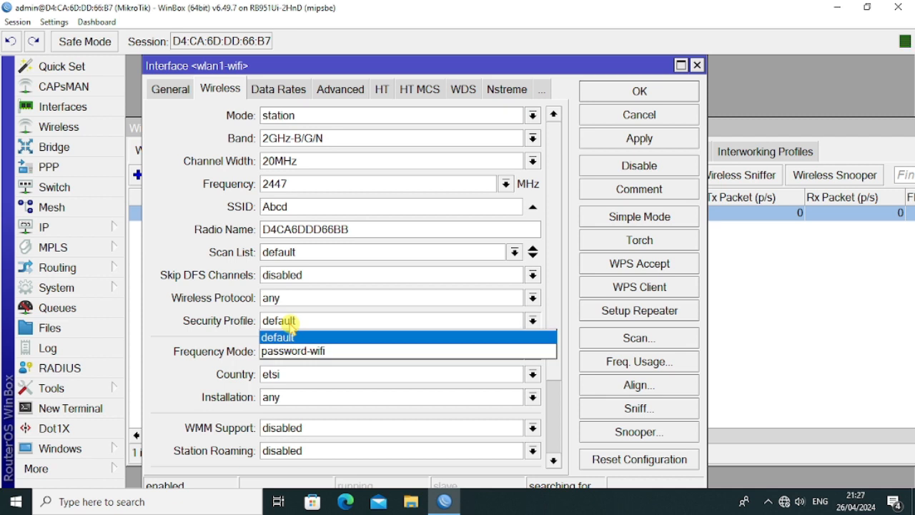
left_click(293, 351)
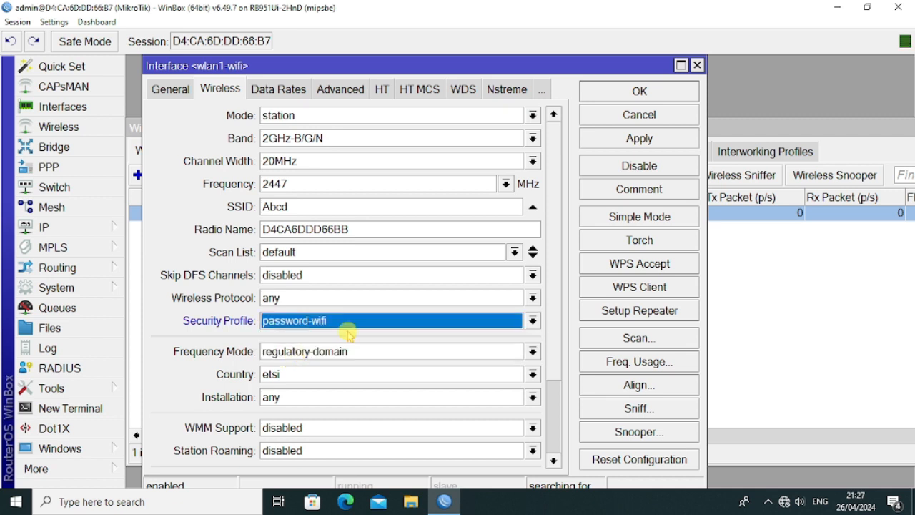
Step: Apply the wlan1-wifi interface settings, then close the interface and wireless tables windows
left_click(626, 143)
left_click(642, 93)
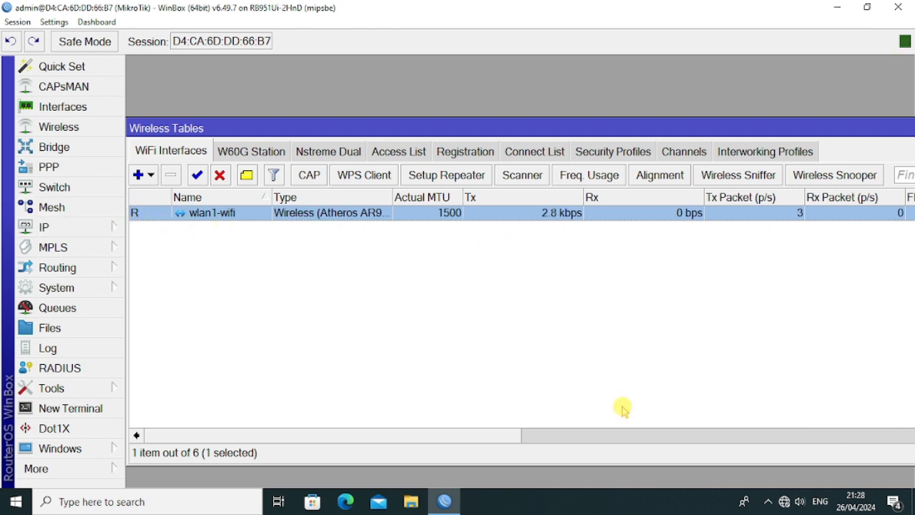
mouse_move(508, 440)
left_mouse_down()
mouse_move(609, 441)
mouse_move(496, 443)
left_mouse_up()
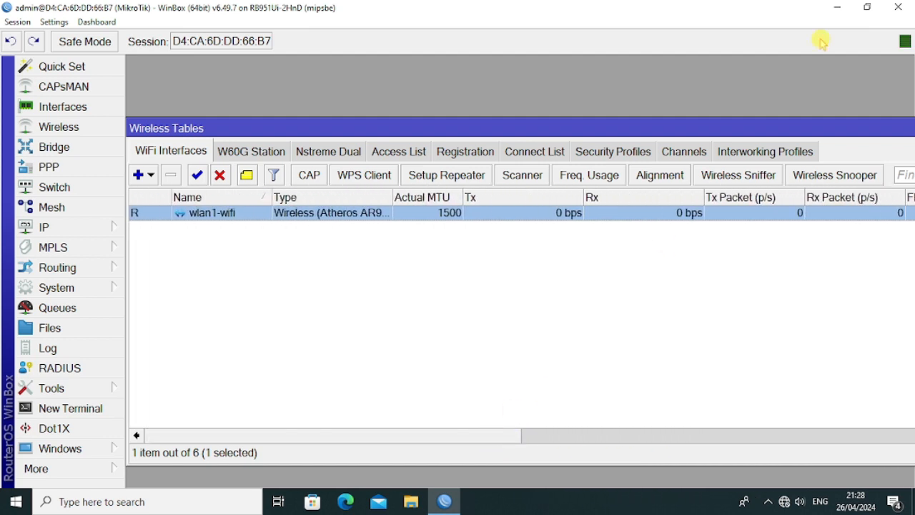
left_click_drag(839, 127, 777, 125)
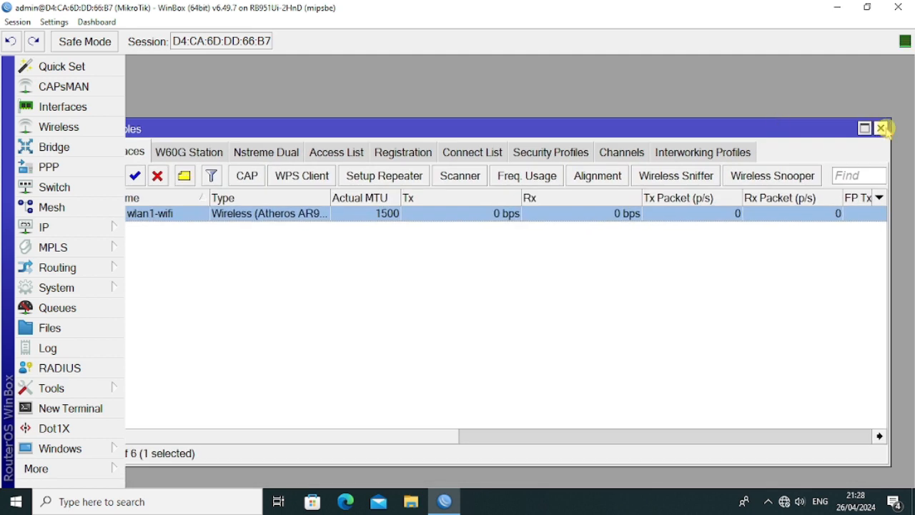
left_click(882, 129)
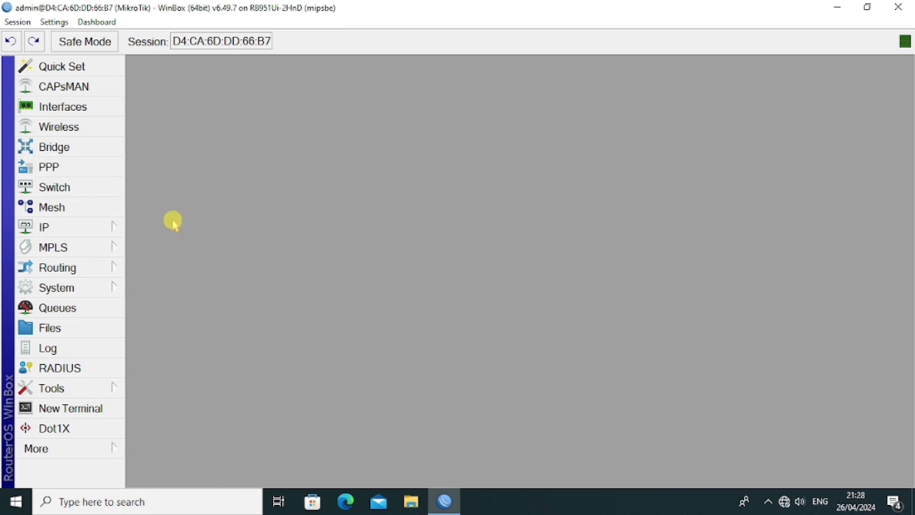
Step: Check the router's IP address list for an address on the wireless interface, then close the list
left_click(105, 229)
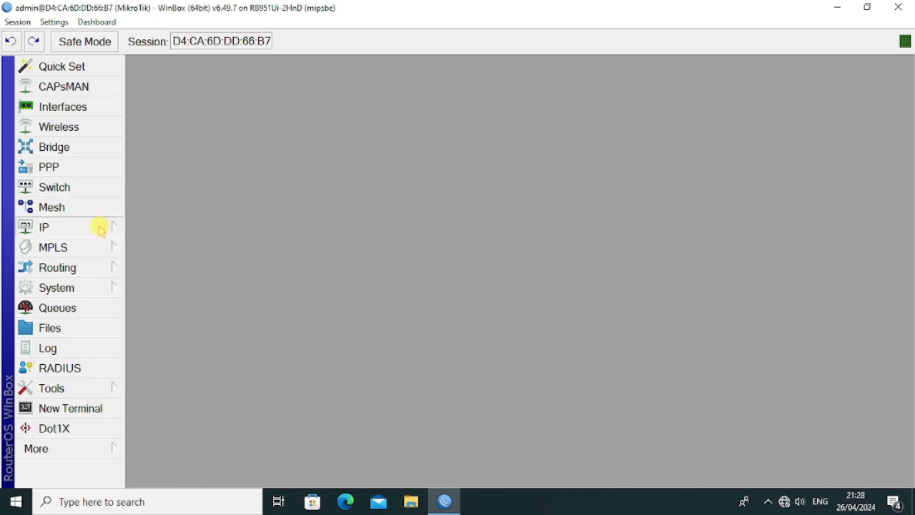
left_click(101, 229)
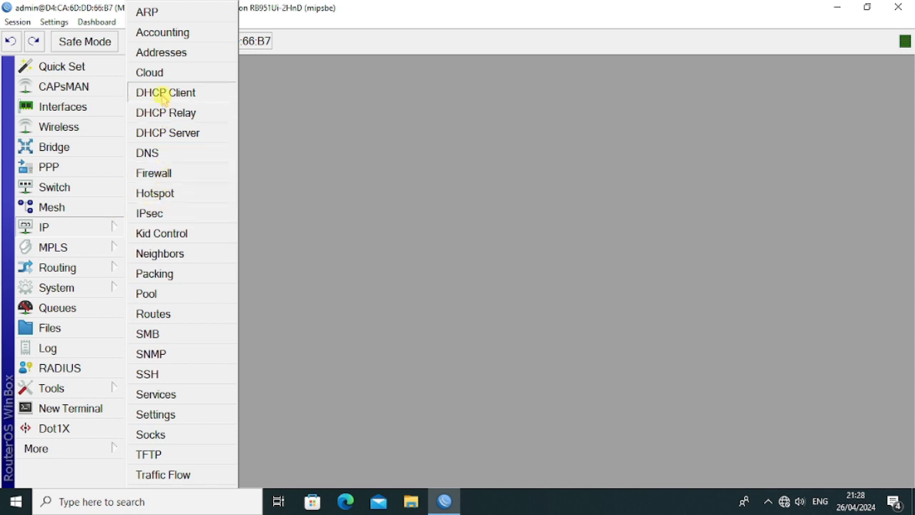
left_click(162, 53)
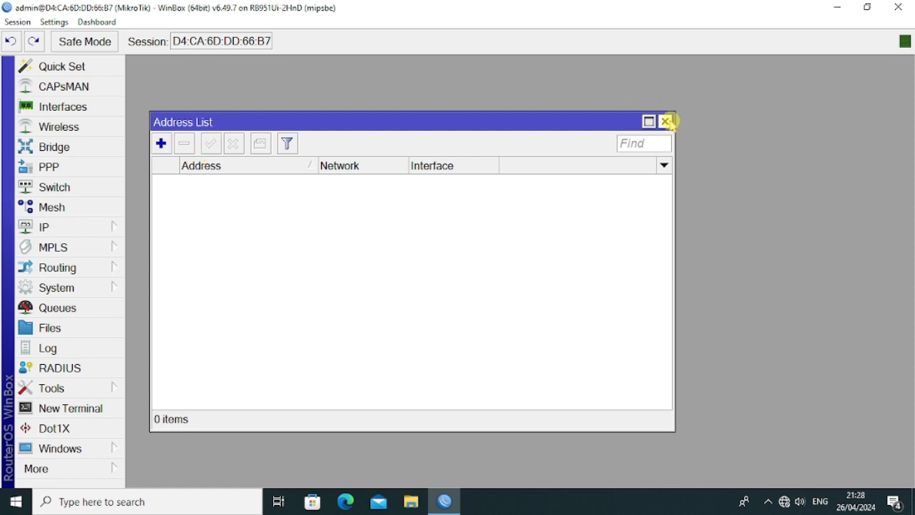
left_click(666, 121)
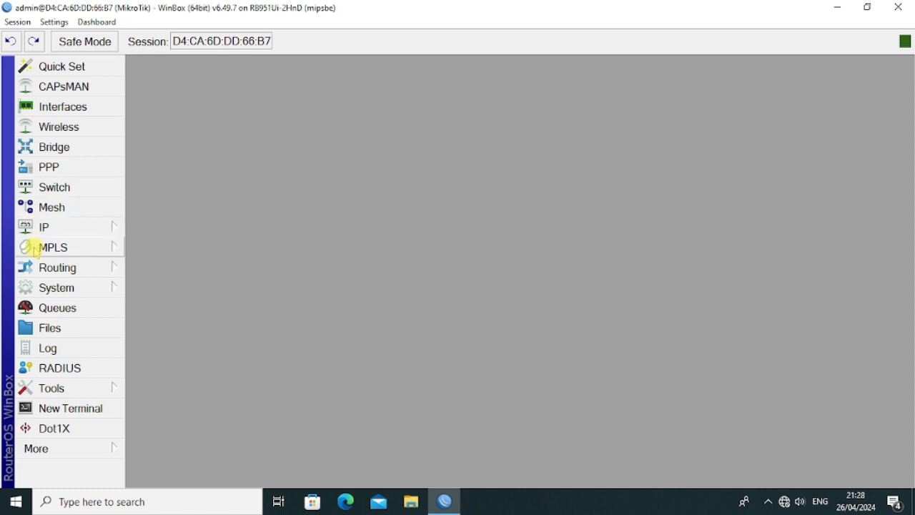
Step: Add a DHCP client on the wlan1-wifi interface and widen the IP Address column in the client list to check its lease
left_click(72, 231)
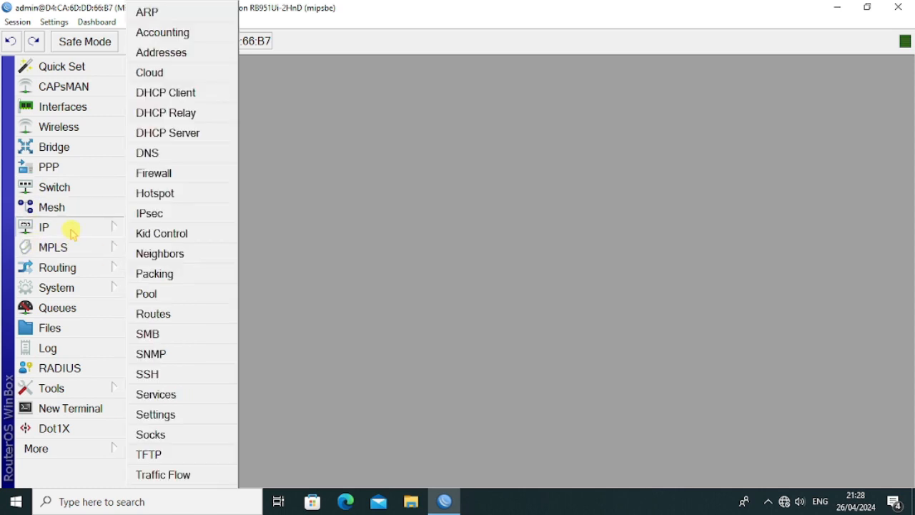
left_click(159, 92)
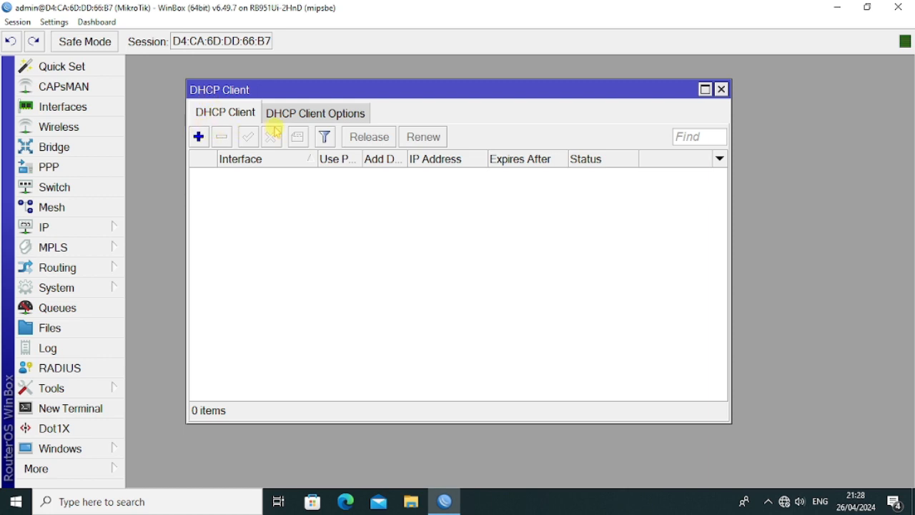
left_click(198, 136)
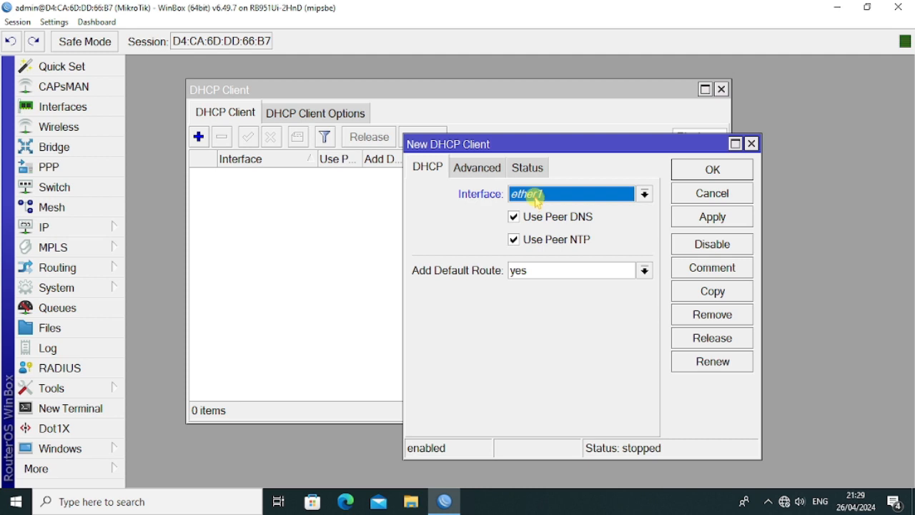
left_click(536, 200)
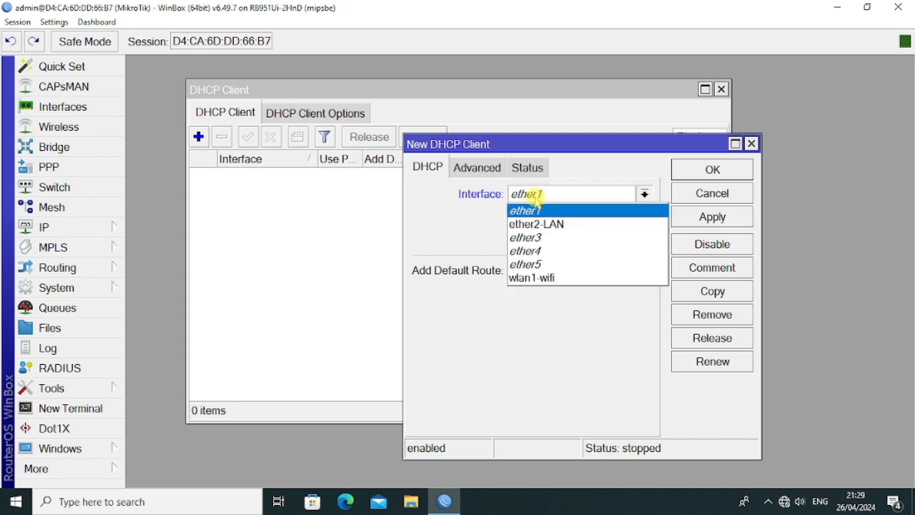
left_click(554, 279)
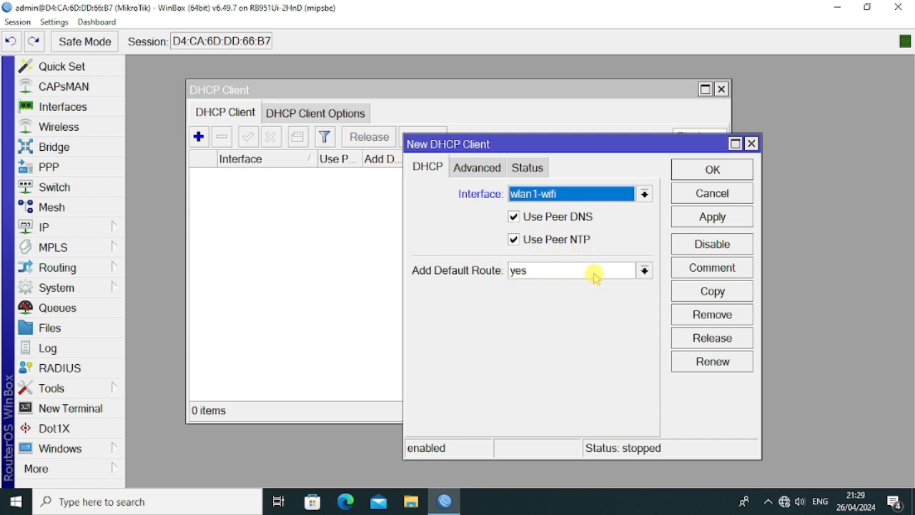
left_click(713, 215)
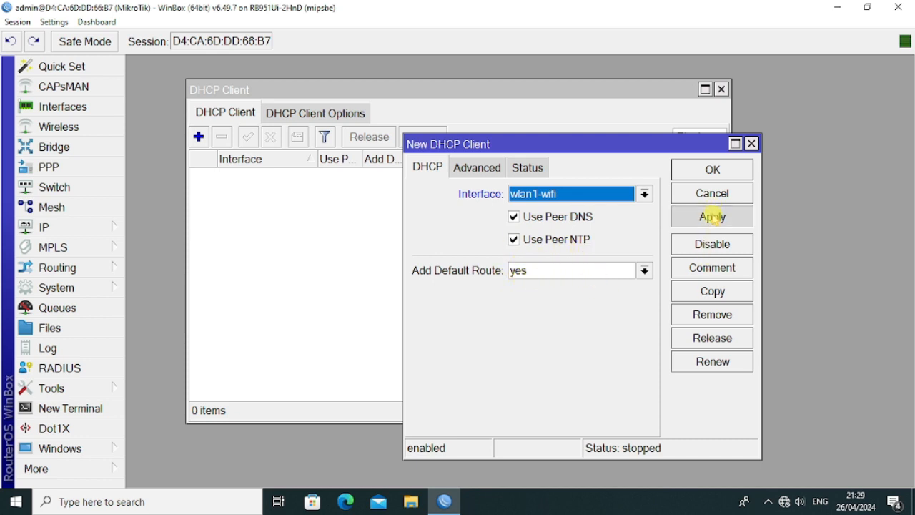
left_click(713, 170)
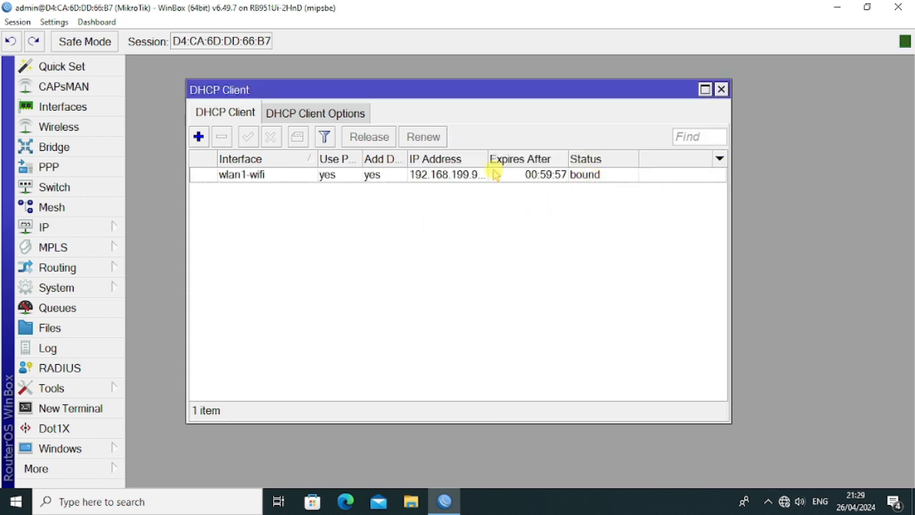
left_click_drag(486, 155, 526, 155)
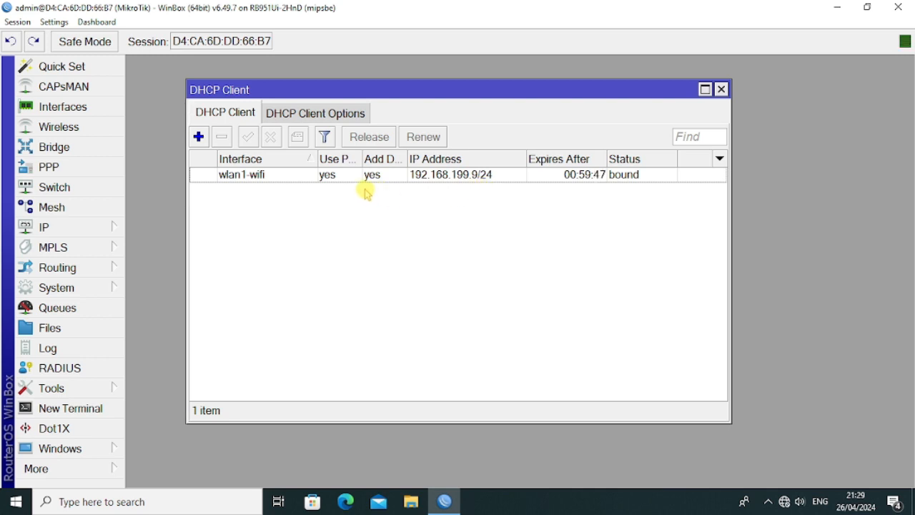
left_click(722, 90)
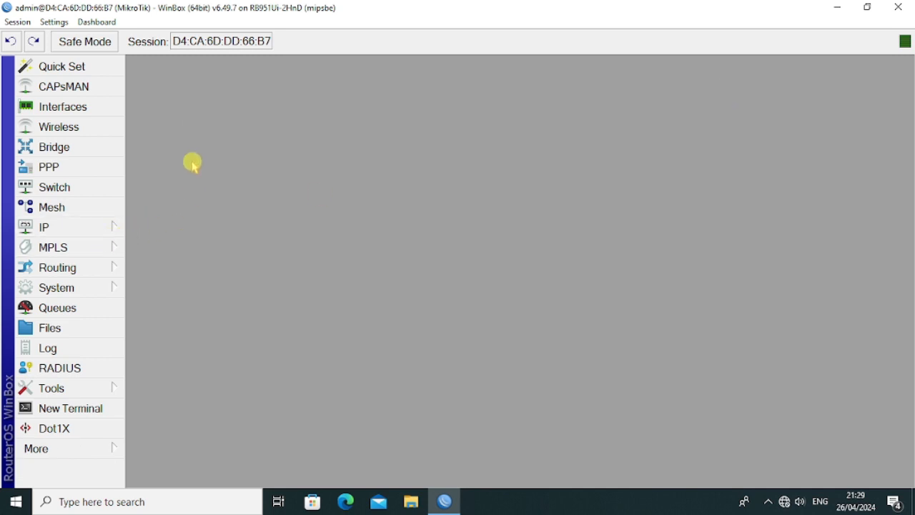
Step: Examine the dynamic address assigned to wlan1-wifi in the IP address list
left_click(73, 233)
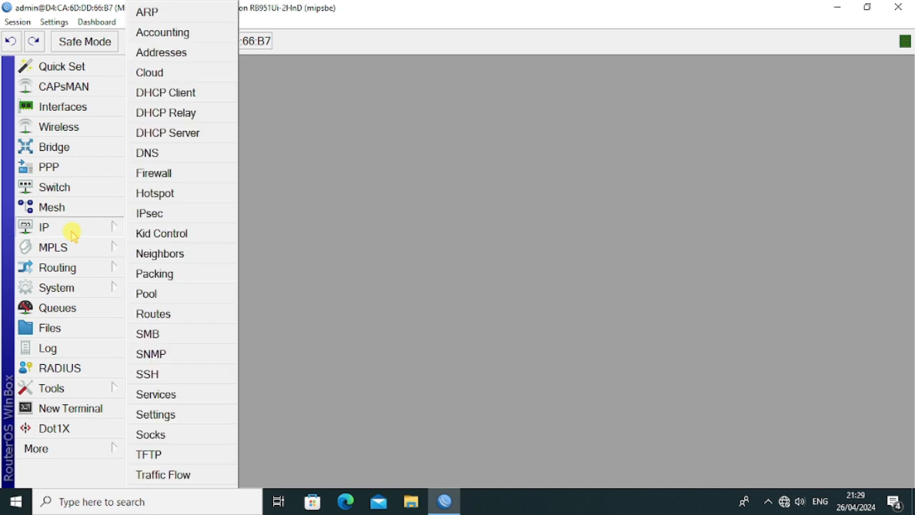
left_click(163, 54)
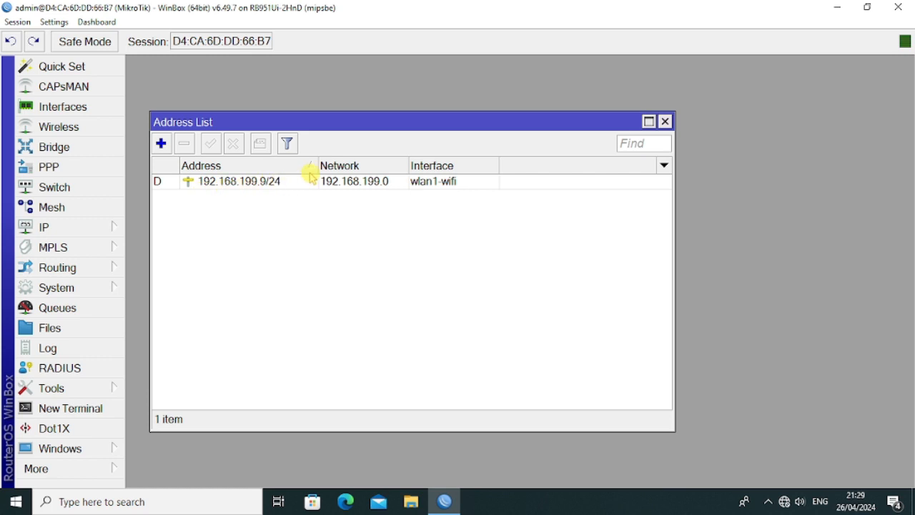
left_click(217, 193)
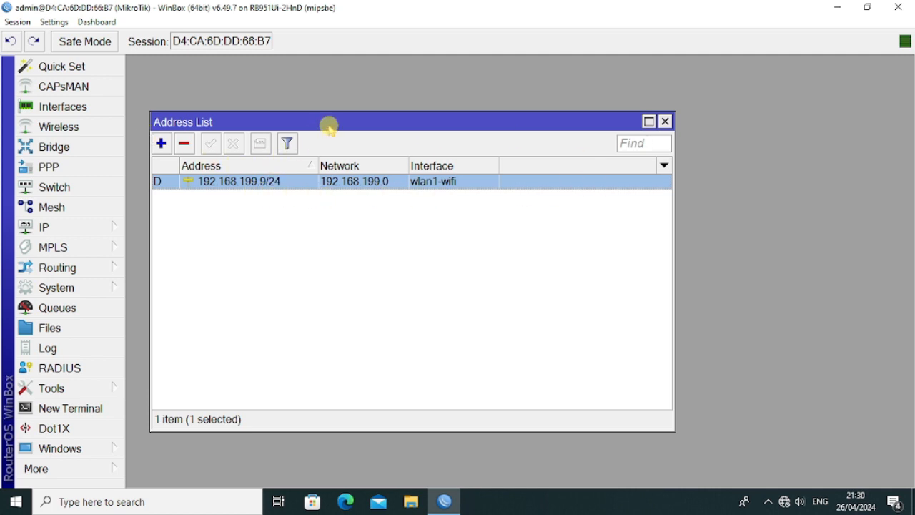
left_click_drag(329, 127, 315, 86)
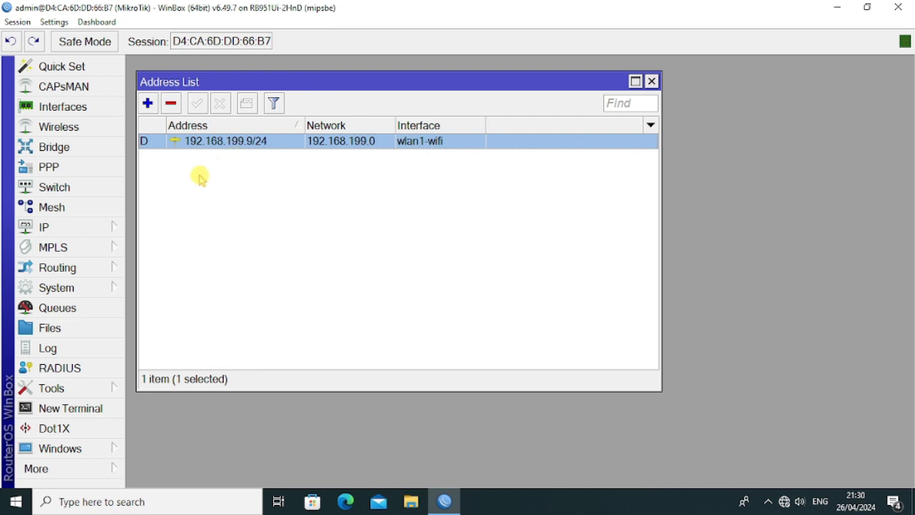
Step: Review the dynamic DNS server in the router's DNS settings and close them
left_click(108, 229)
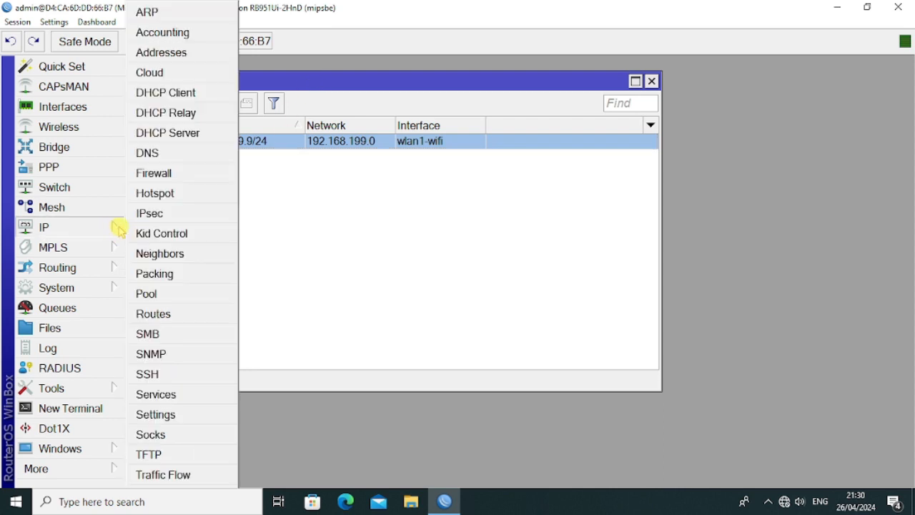
left_click(177, 155)
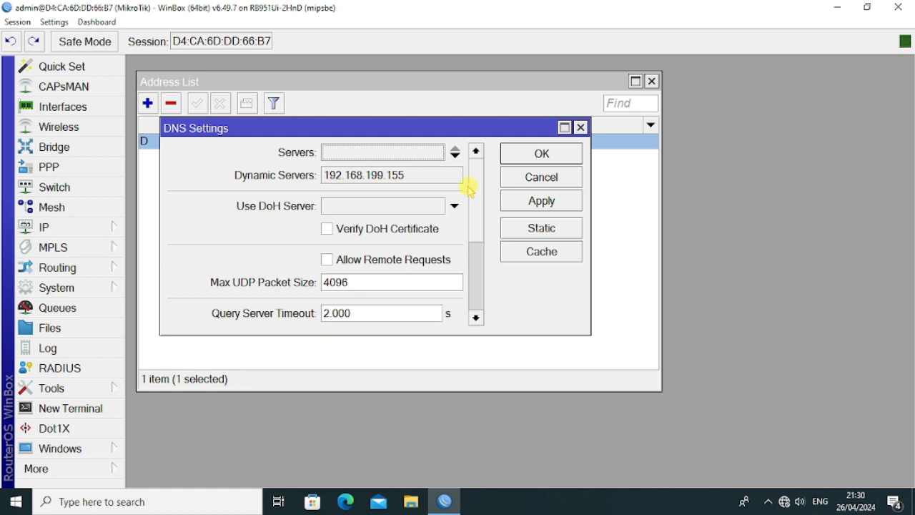
left_click(542, 153)
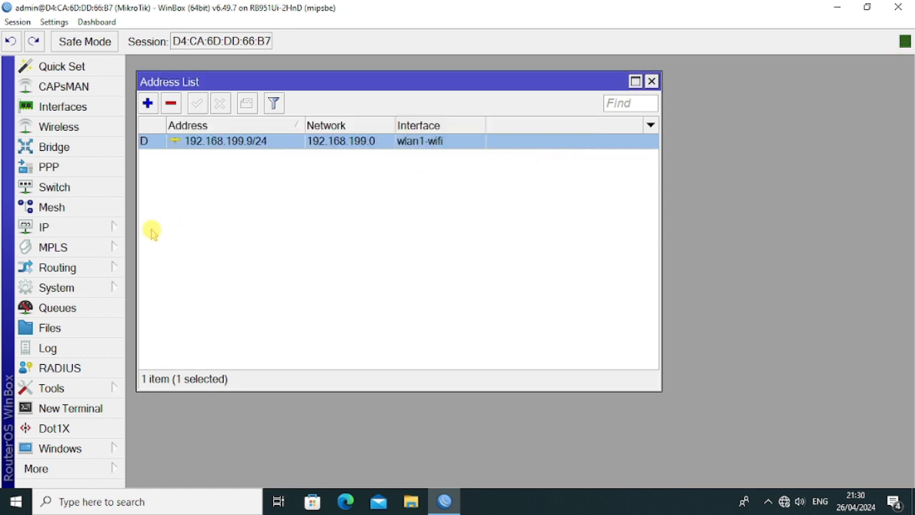
Step: Inspect the default route's gateway in the IP route list, then close the route and address lists
left_click(105, 227)
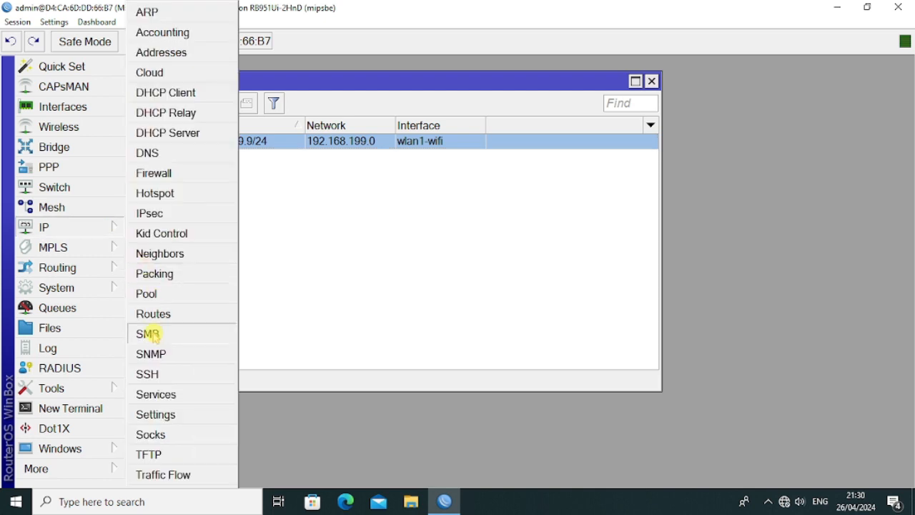
left_click(179, 316)
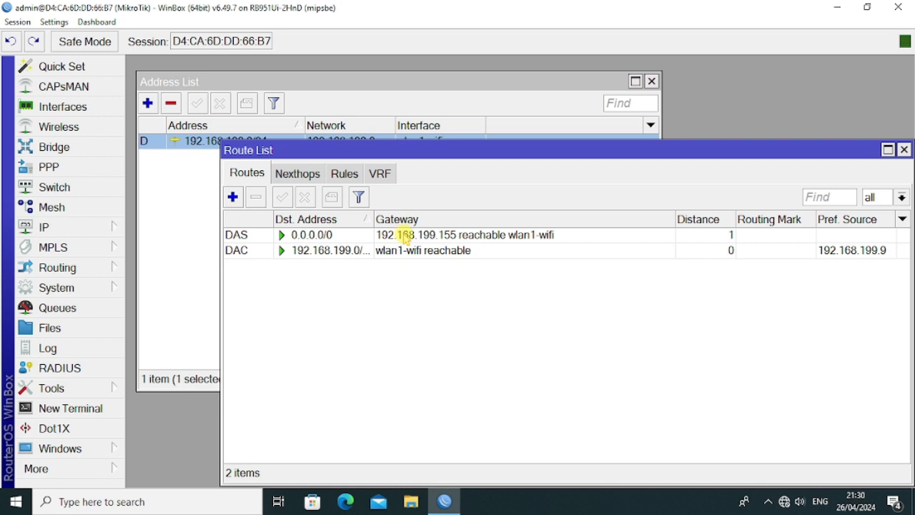
left_click(463, 238)
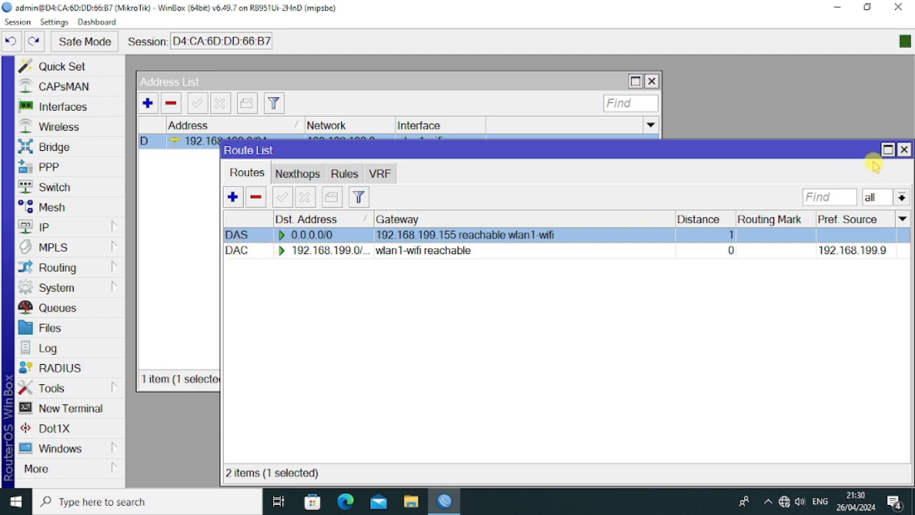
left_click(904, 149)
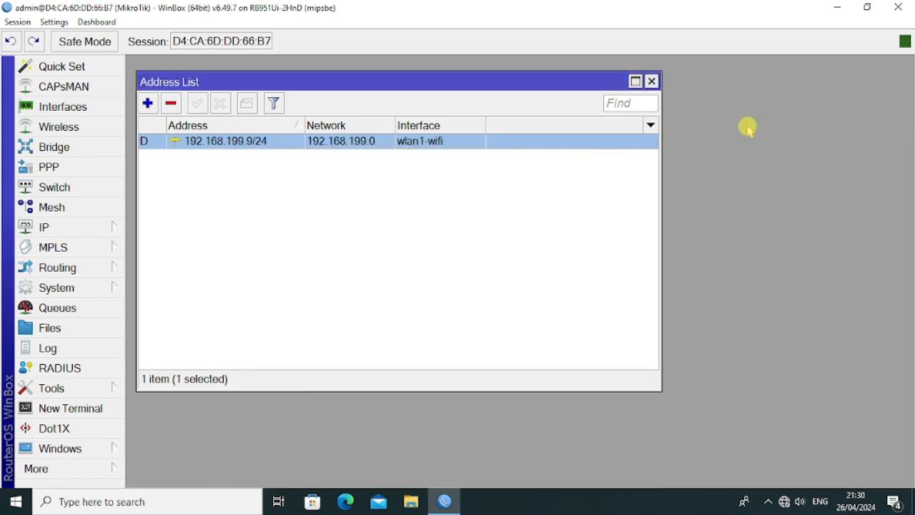
left_click(651, 81)
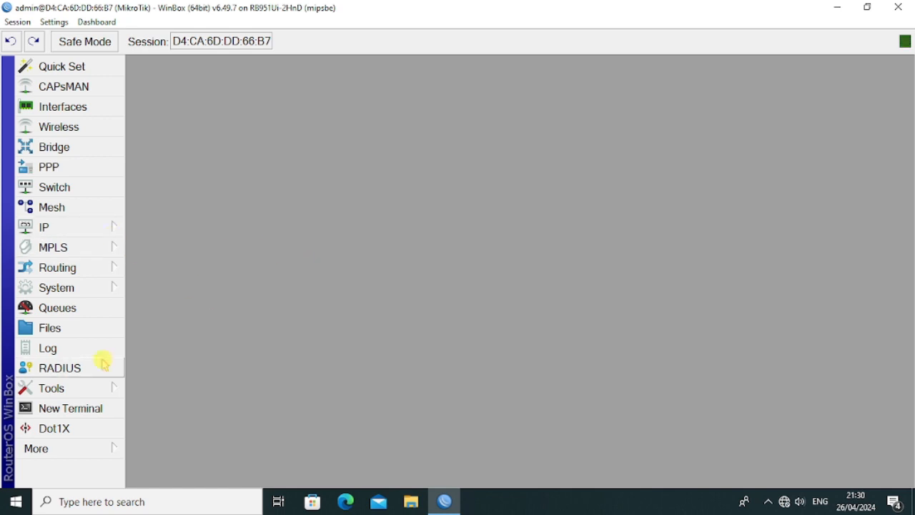
Step: Open a new terminal, skip the password change, ping google.com to test internet access, and stop the ping
left_click(67, 413)
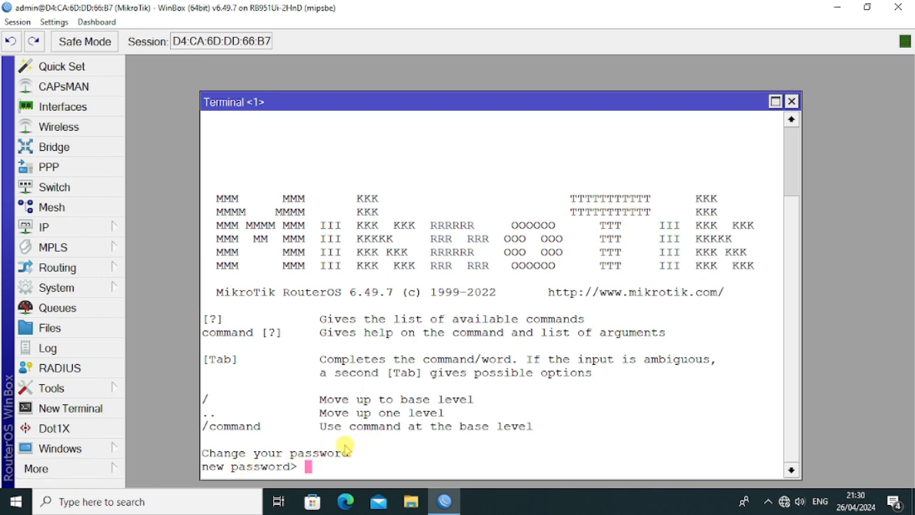
key("Return")
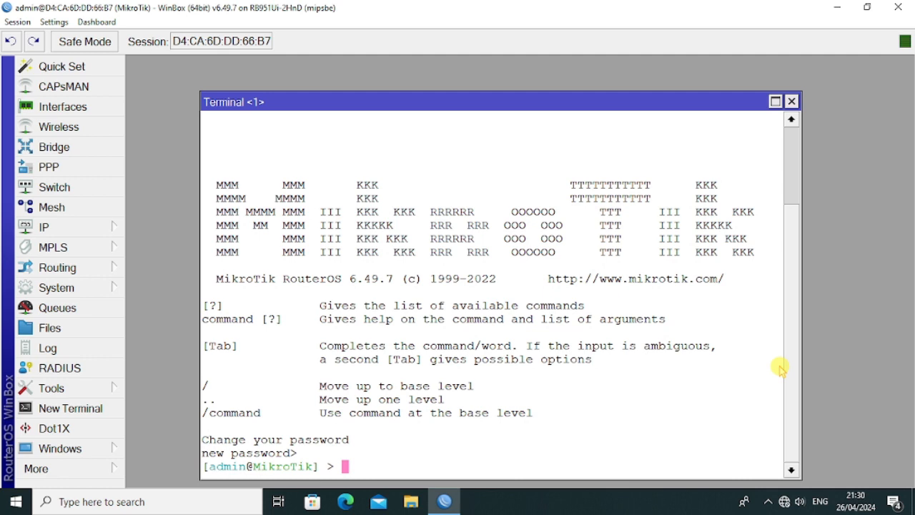
type("ping g")
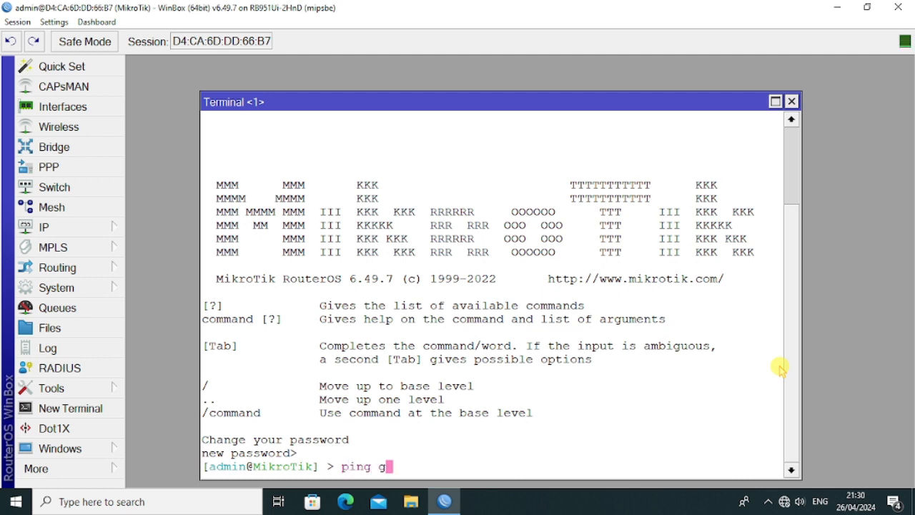
type("oogle.com")
key("Return")
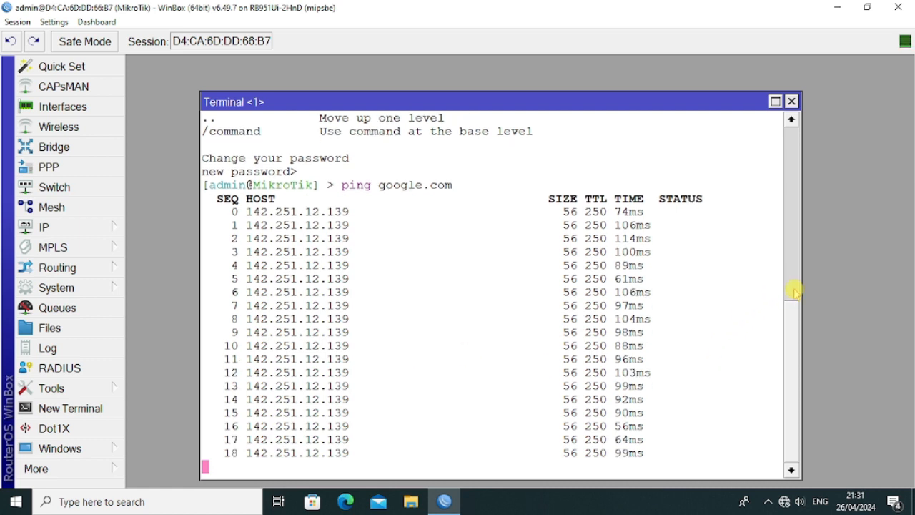
left_click_drag(800, 317, 786, 300)
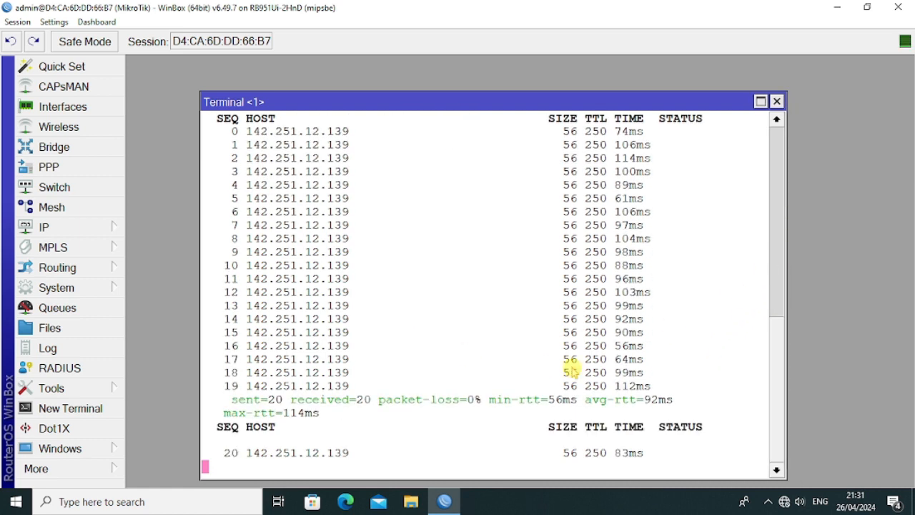
key("ctrl+c")
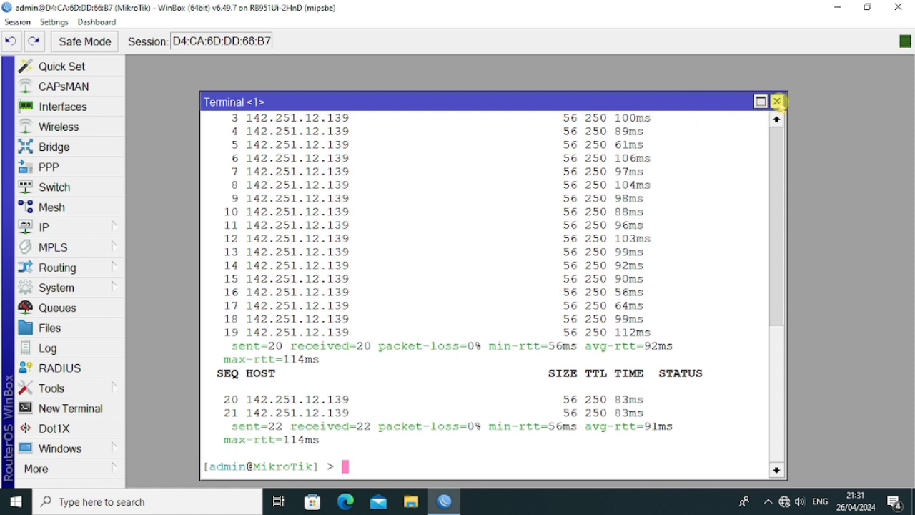
Step: Close the terminal window
left_click(777, 102)
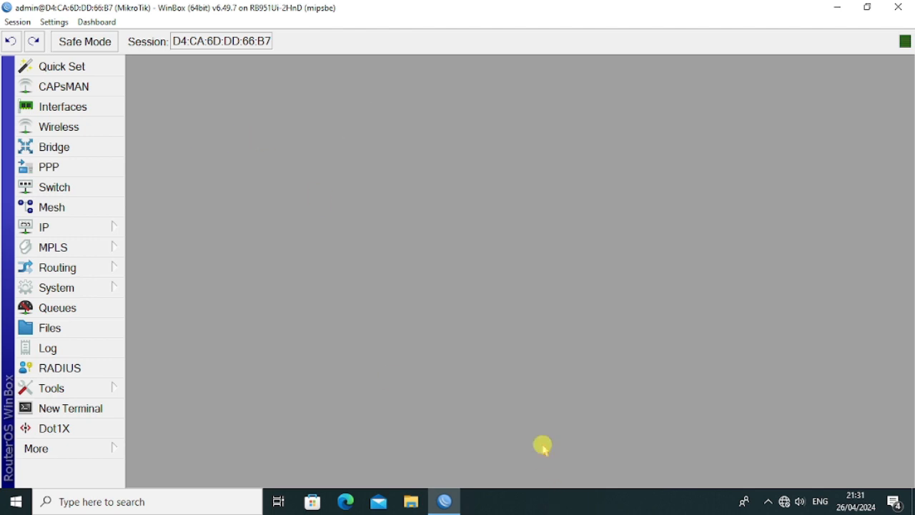
left_click(840, 9)
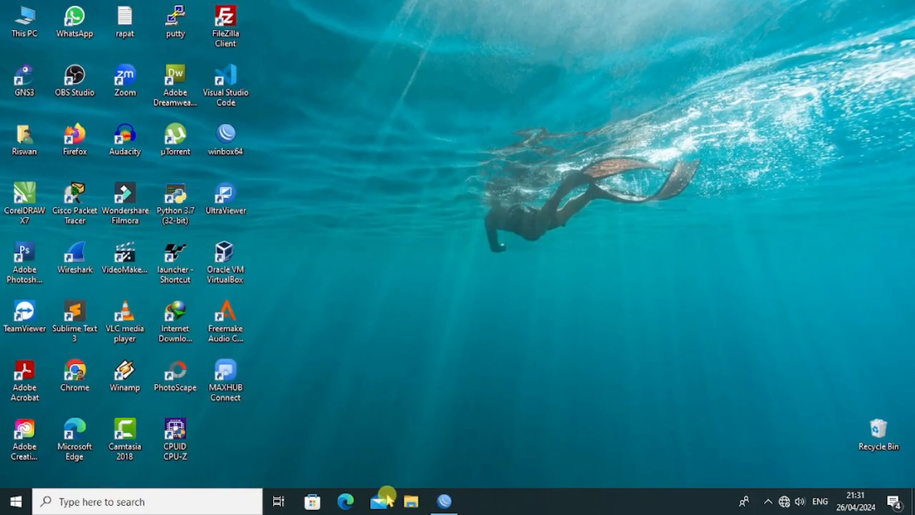
left_click(444, 501)
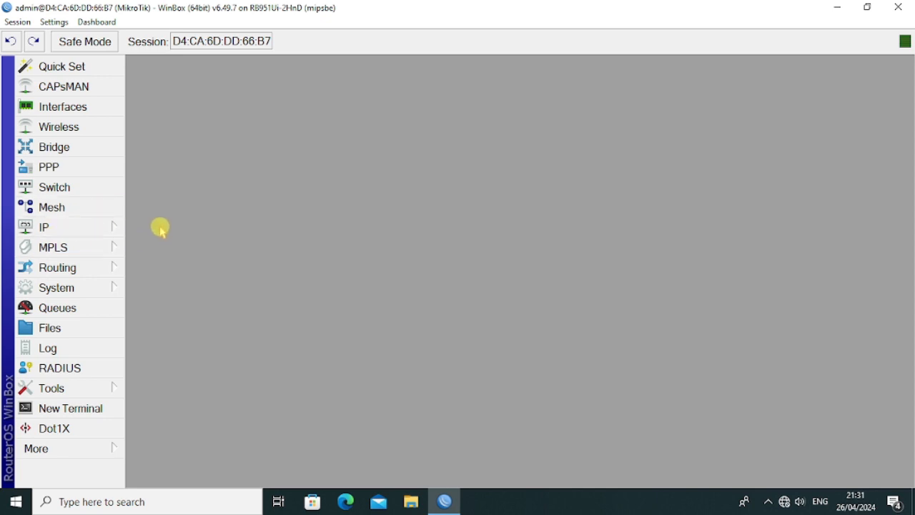
Step: Add the IP address 192.168.10.1/24 to the ether2-LAN interface
left_click(106, 231)
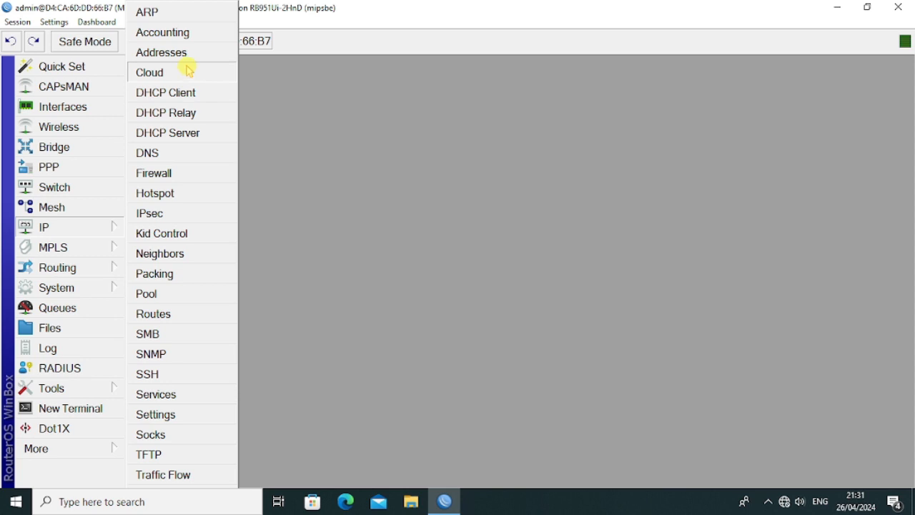
left_click(162, 53)
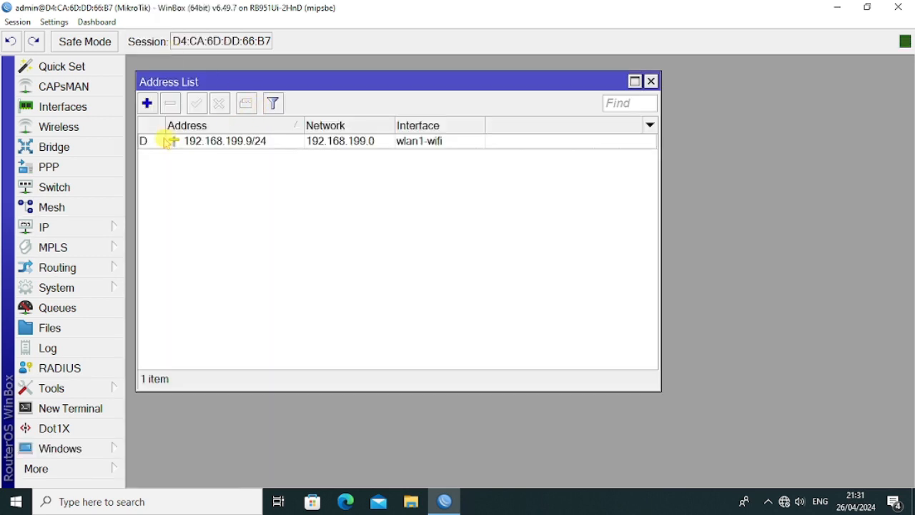
left_click(148, 104)
left_click_drag(388, 218, 314, 222)
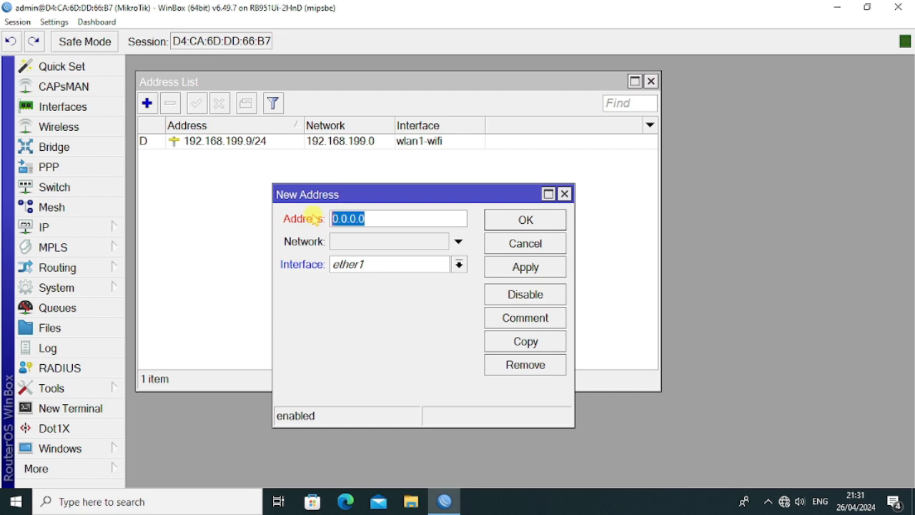
type("192.168.10.1/24")
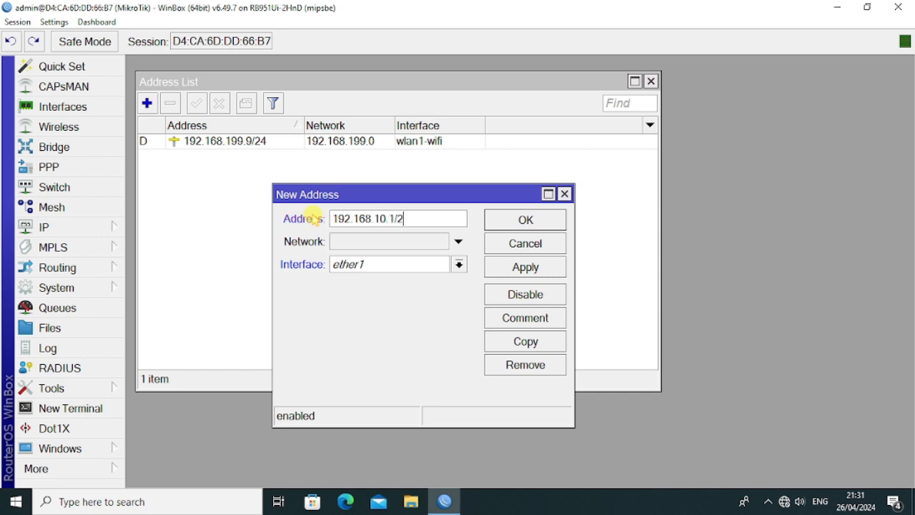
left_click(415, 271)
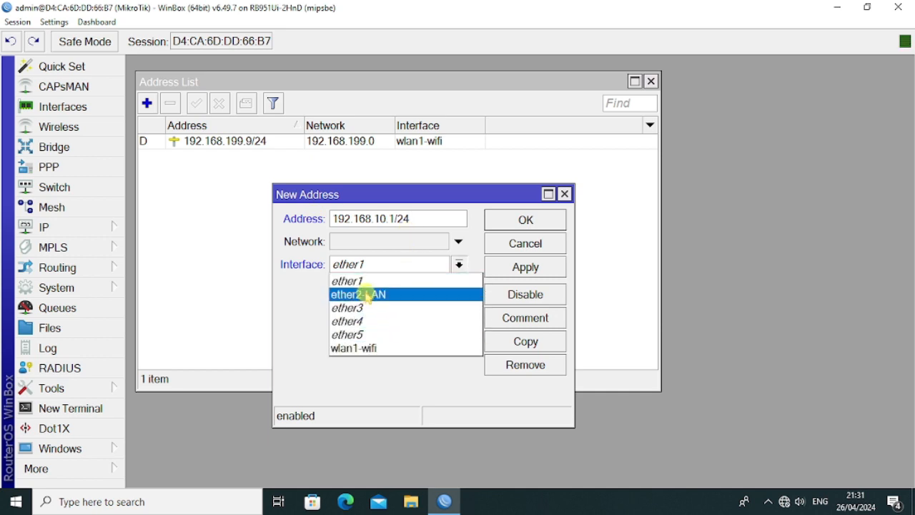
left_click(366, 295)
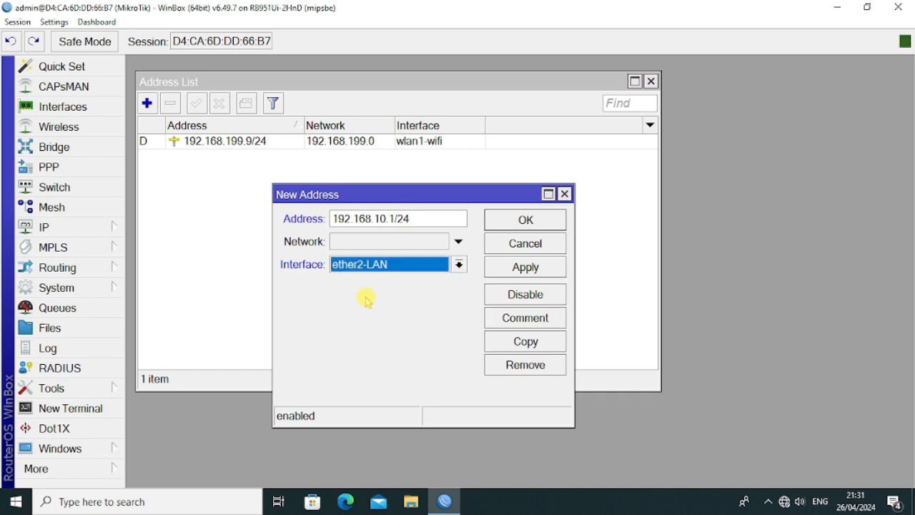
left_click(532, 268)
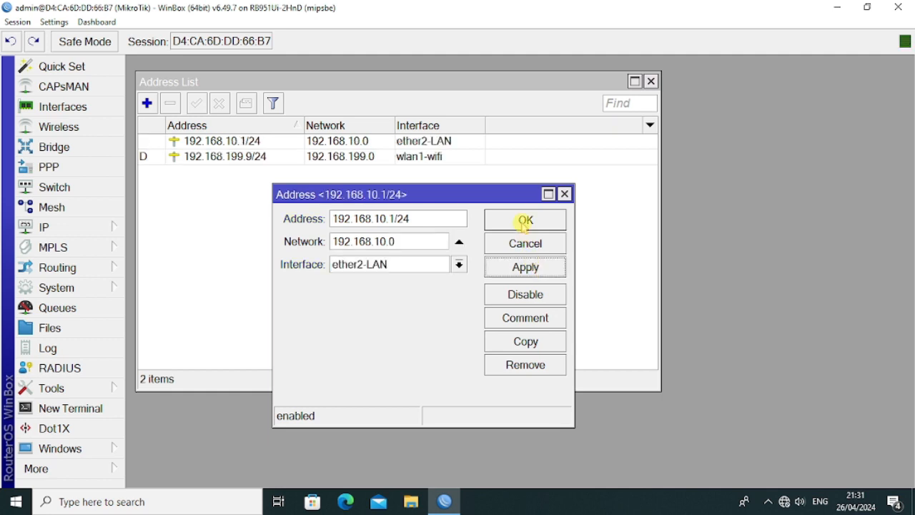
left_click(524, 221)
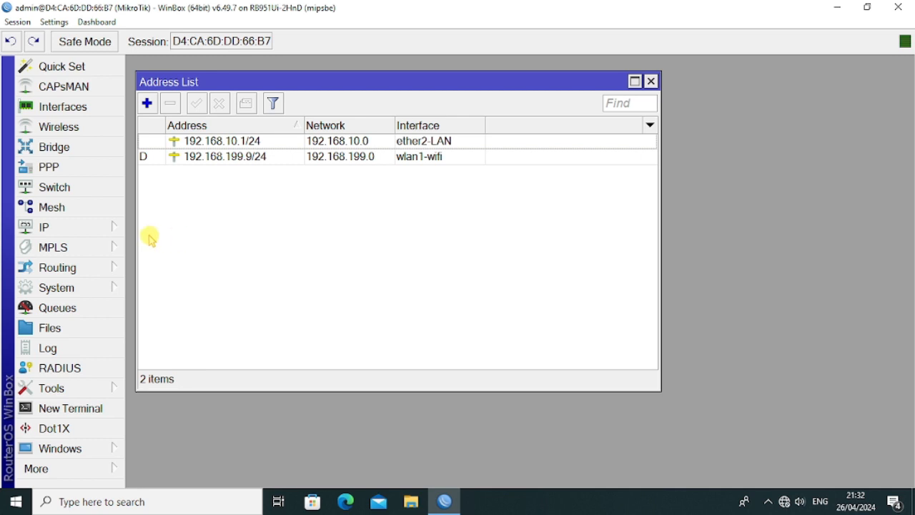
Step: Start a new firewall NAT rule in the srcnat chain with wlan1-wifi as the outgoing interface
left_click(111, 229)
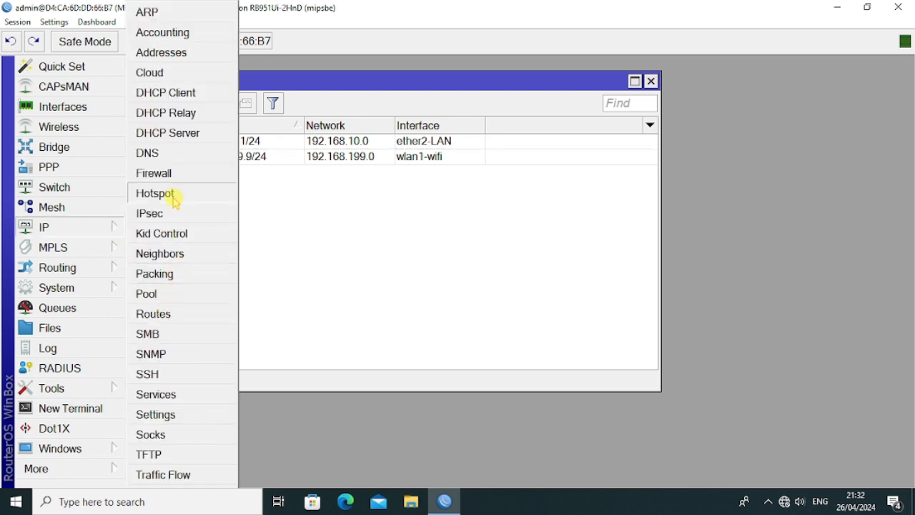
left_click(178, 173)
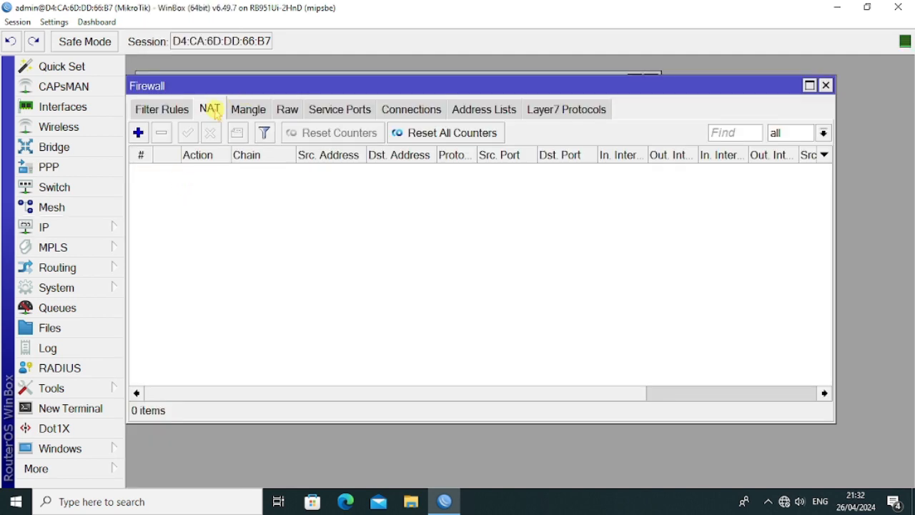
left_click(159, 112)
left_click(206, 113)
left_click(138, 133)
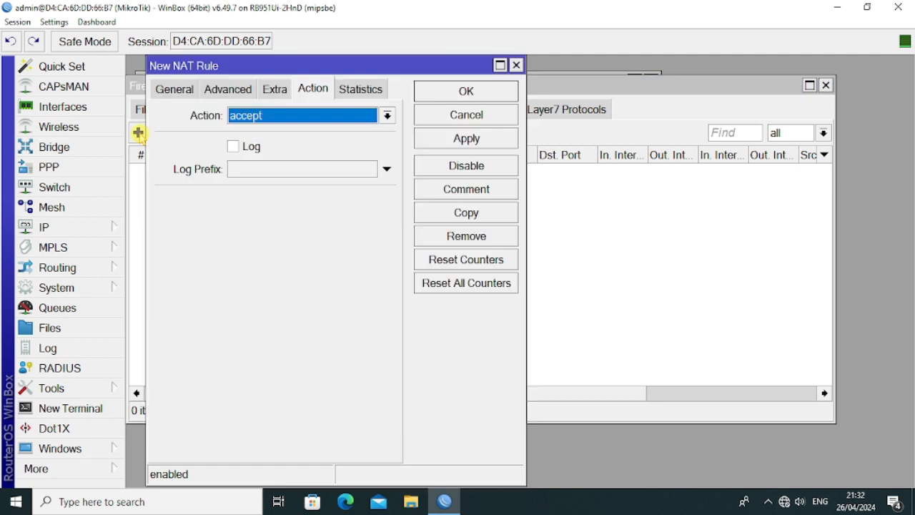
left_click(176, 91)
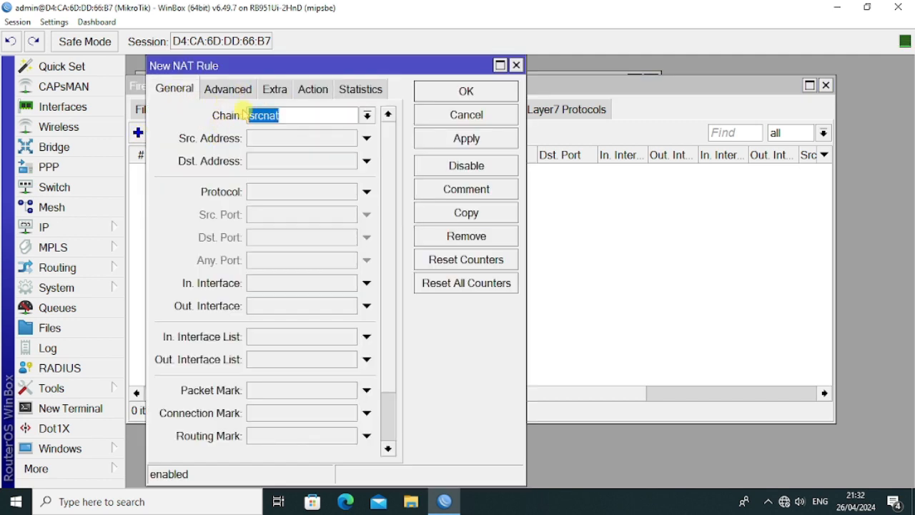
left_click(273, 309)
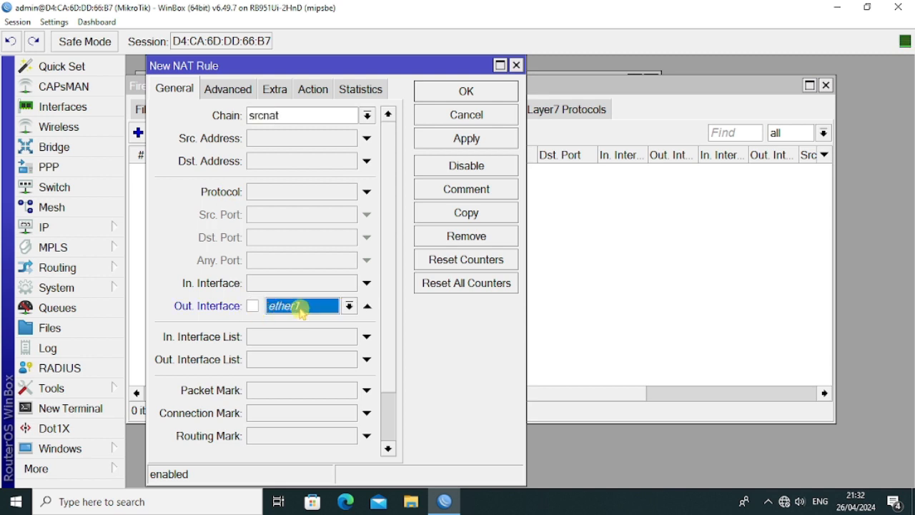
left_click(301, 306)
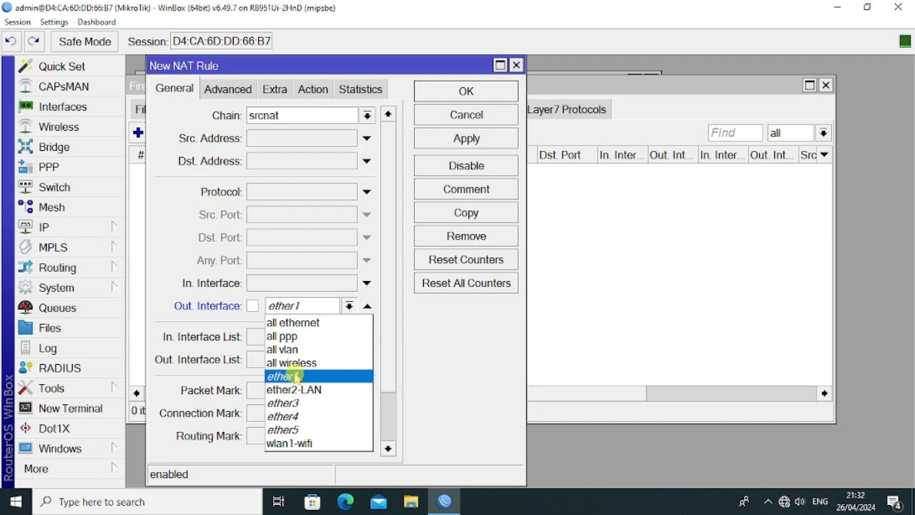
left_click(296, 443)
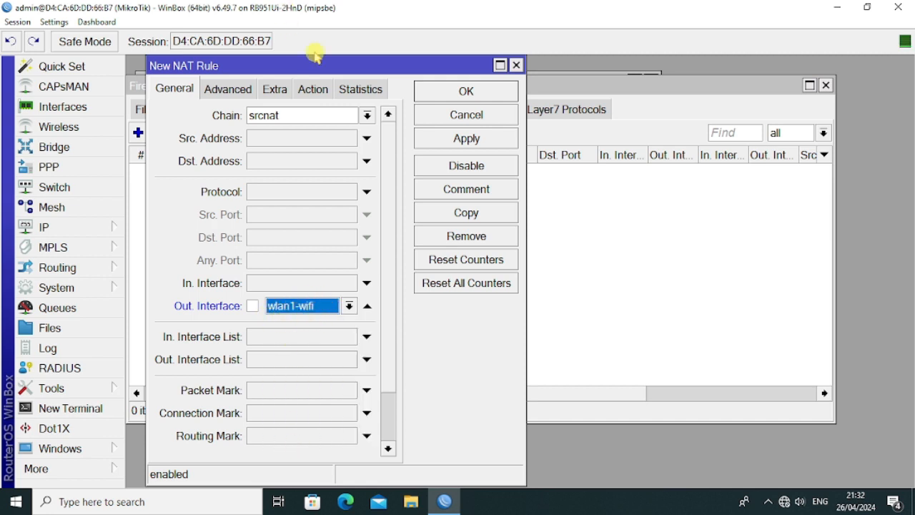
Step: Set the NAT rule's action to masquerade, save the rule, and close the firewall and address lists
left_click(313, 88)
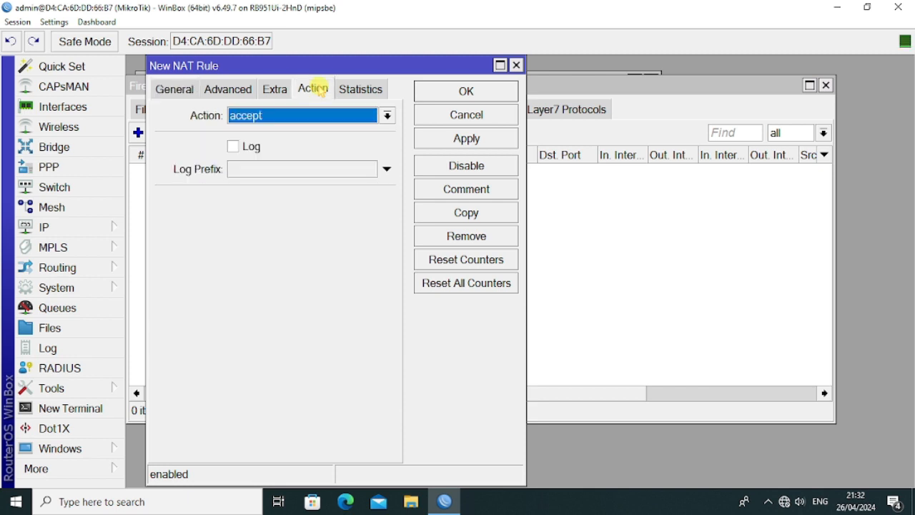
left_click(306, 116)
left_click(281, 213)
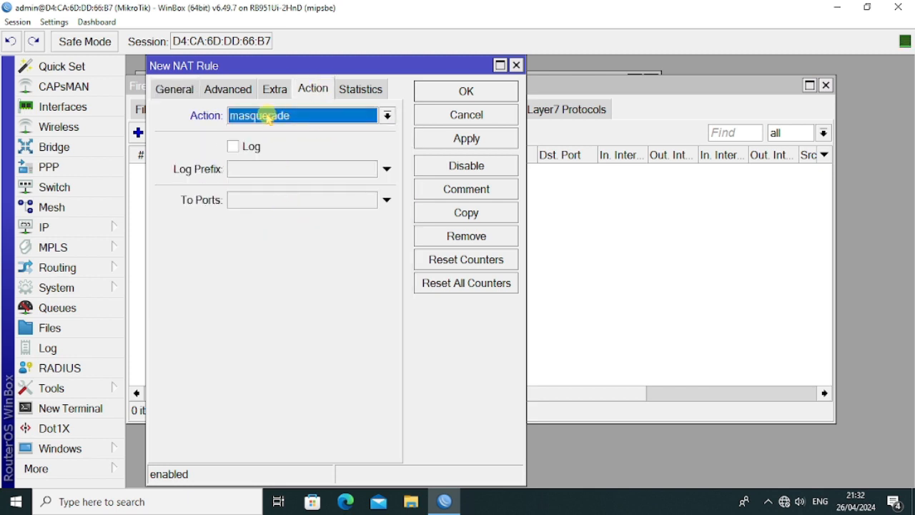
left_click(463, 143)
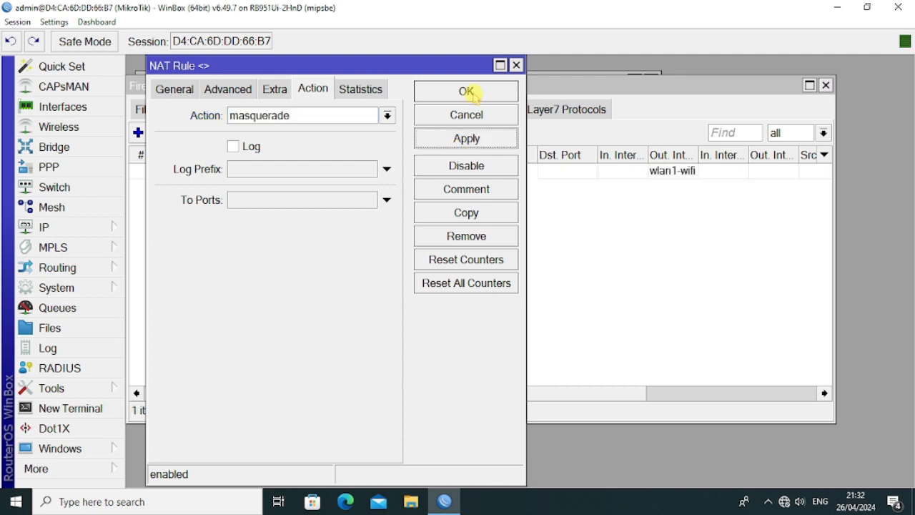
left_click(466, 91)
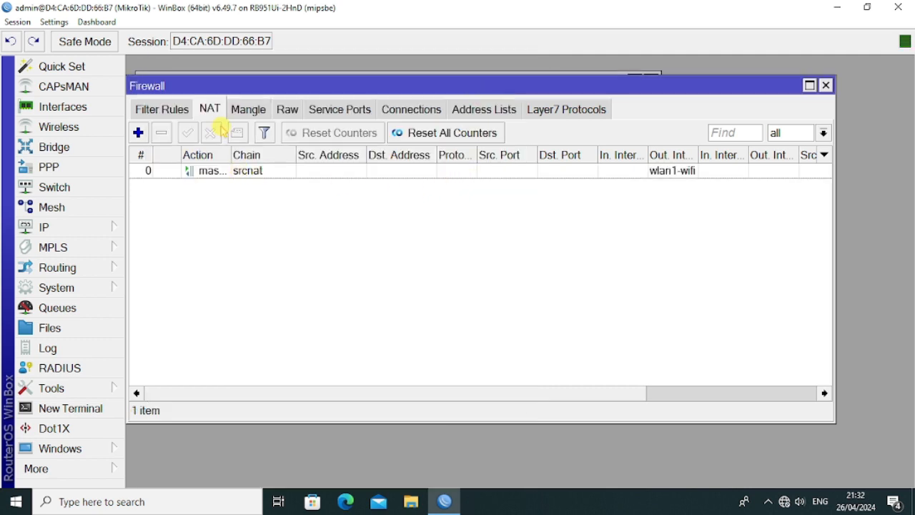
left_click(825, 86)
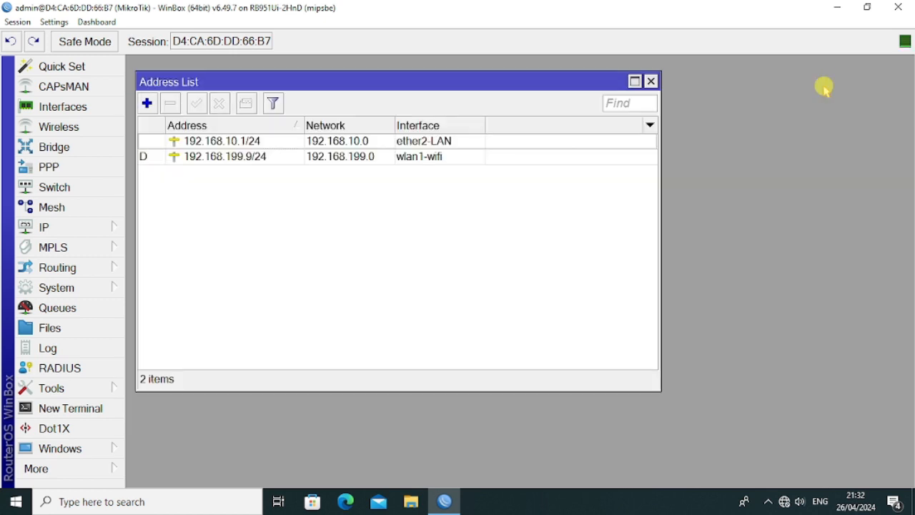
left_click(651, 82)
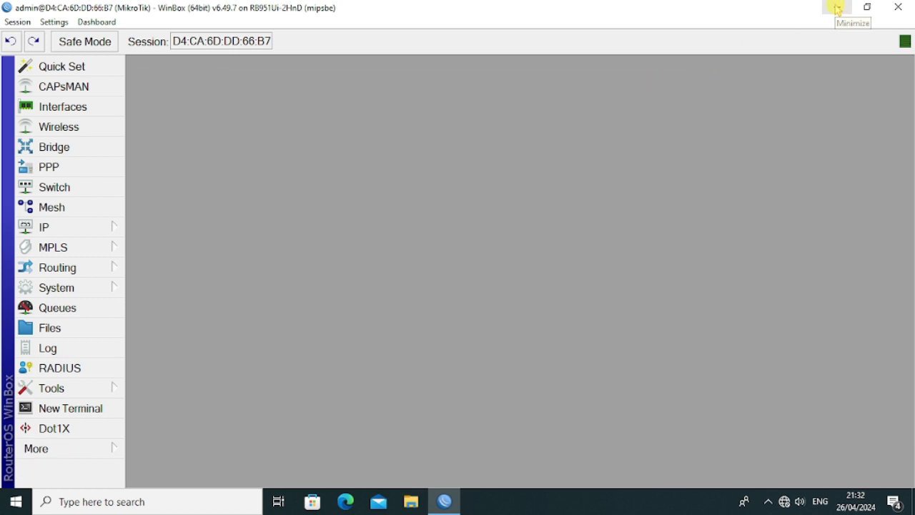
Step: Switch to the Windows network settings and open the Ethernet adapter's Internet Protocol Version 4 (TCP/IPv4) properties
left_click(835, 8)
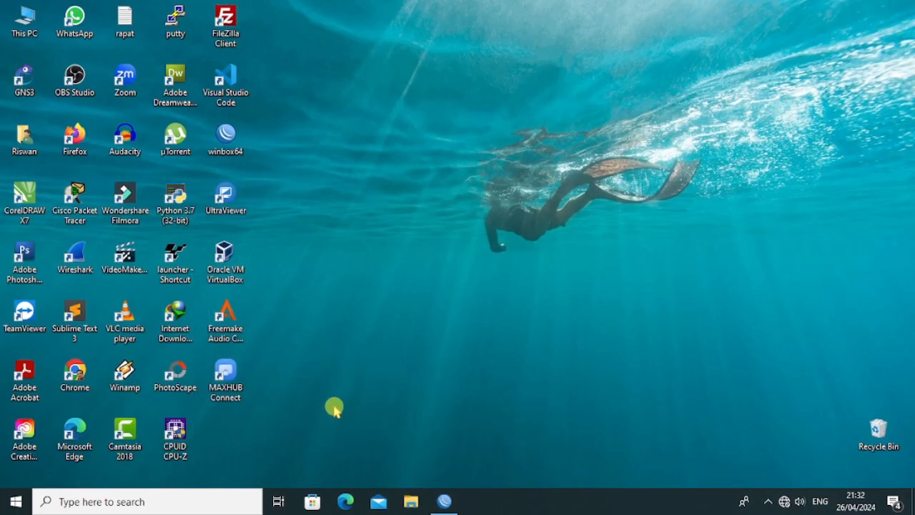
right_click(783, 503)
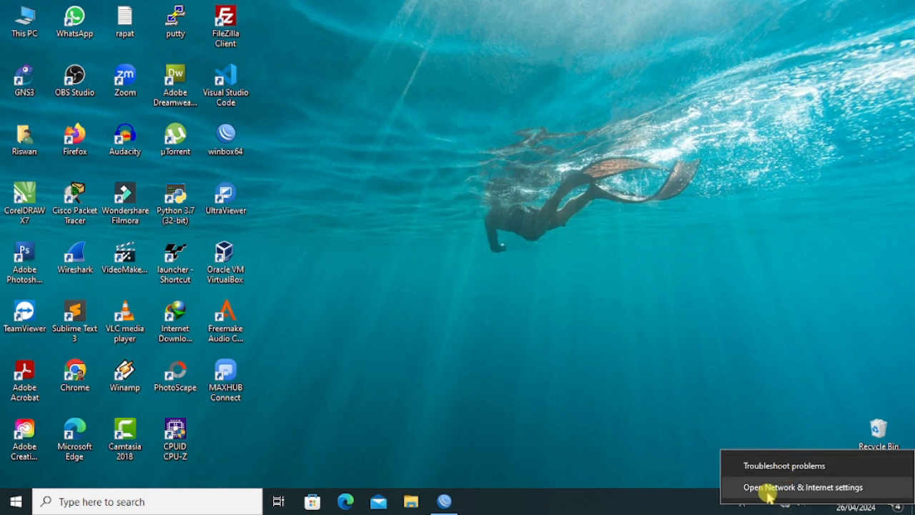
left_click(810, 492)
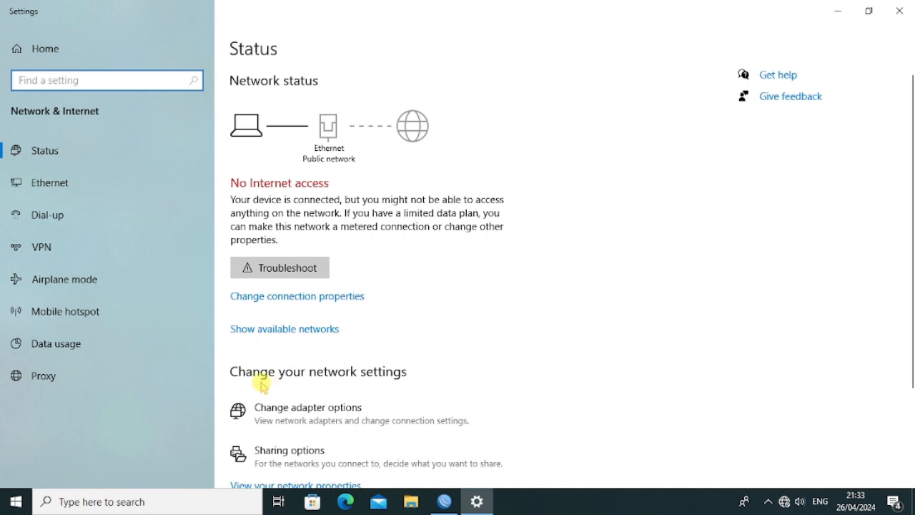
scroll(421, 354, "down", 1)
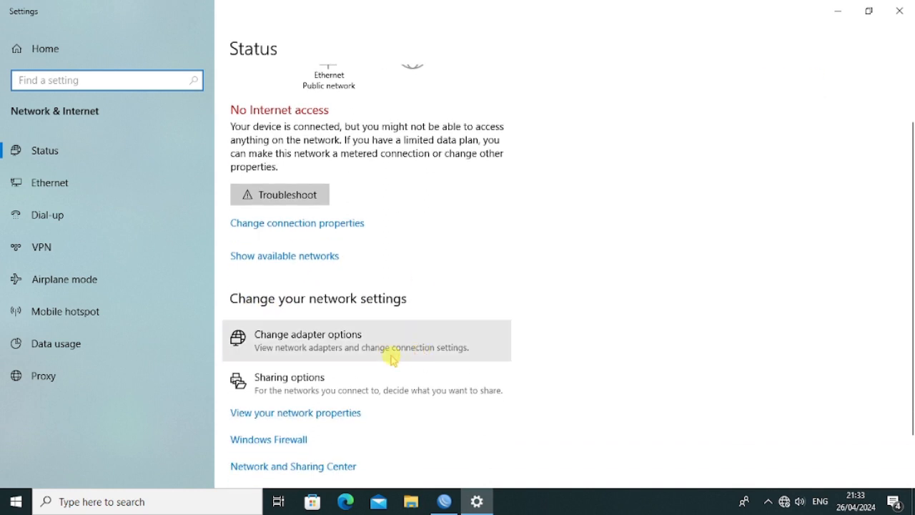
left_click(289, 344)
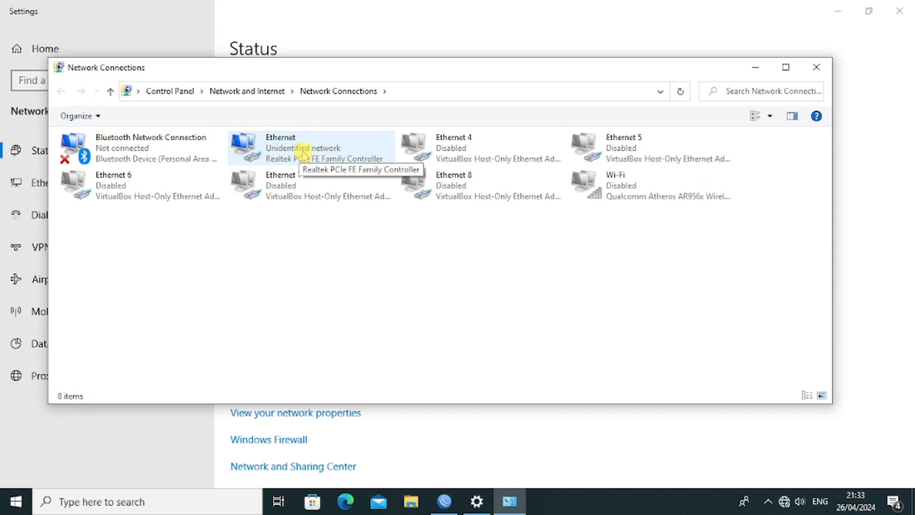
right_click(283, 150)
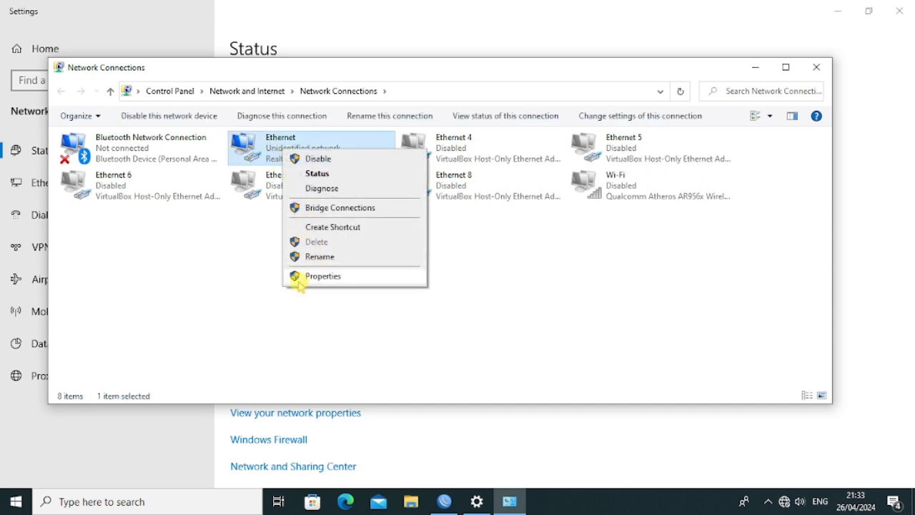
left_click(320, 277)
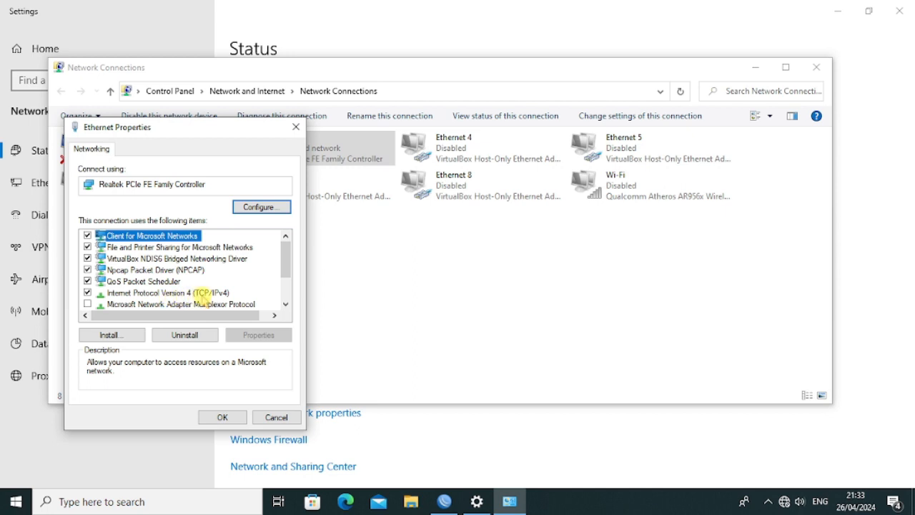
left_click(200, 293)
double_click(197, 297)
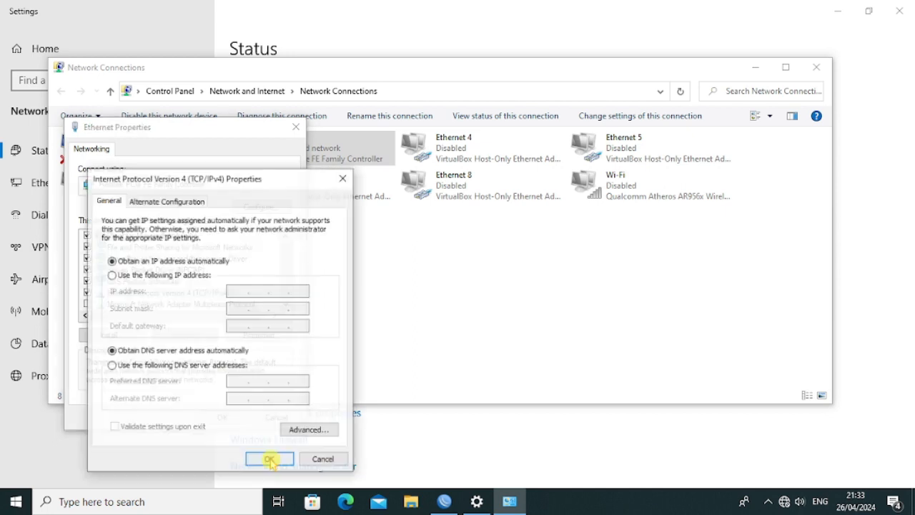
Step: Set a static IP address of 192.168.10.2 with subnet mask 255.255.255.0 and default gateway 192.168.10.1
left_click(167, 277)
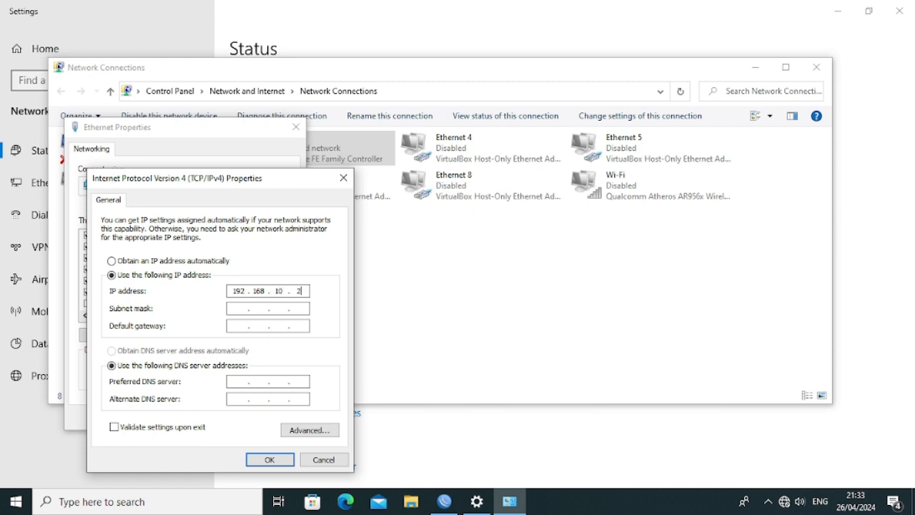
left_click(234, 308)
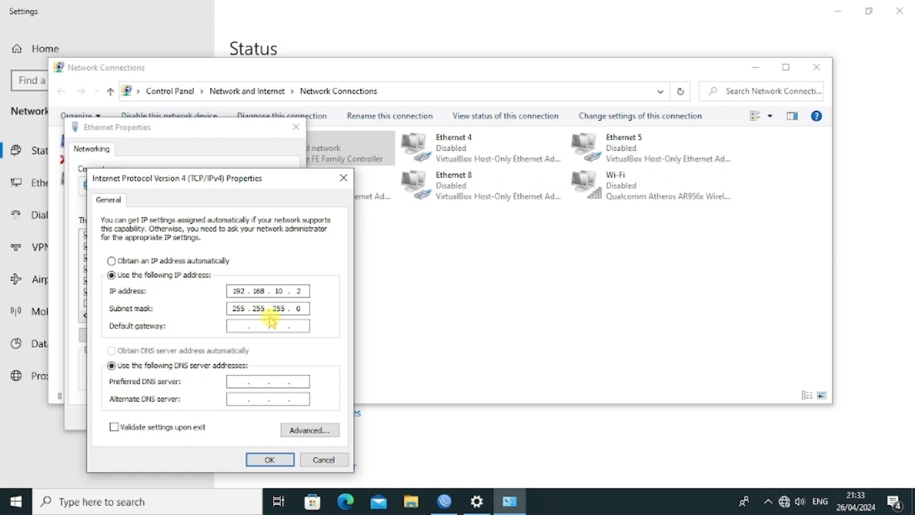
left_click(241, 327)
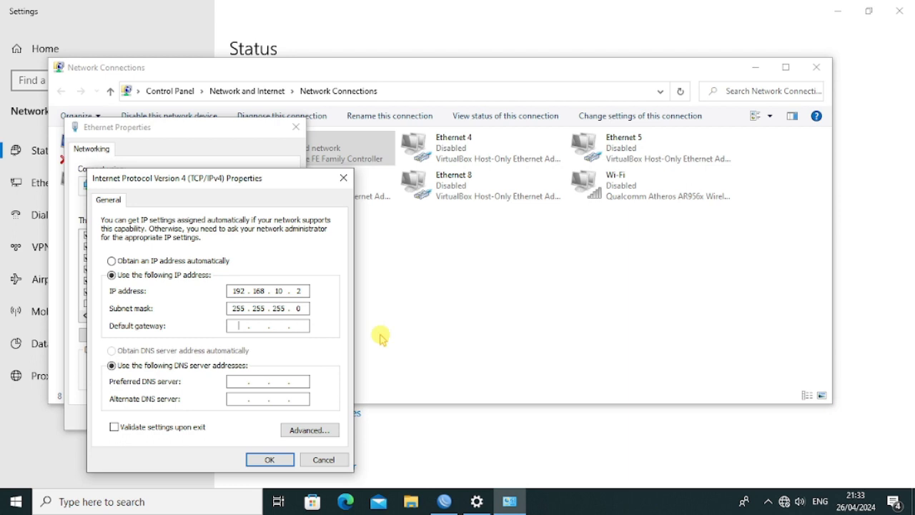
type("192 . 168 . 10 . 1")
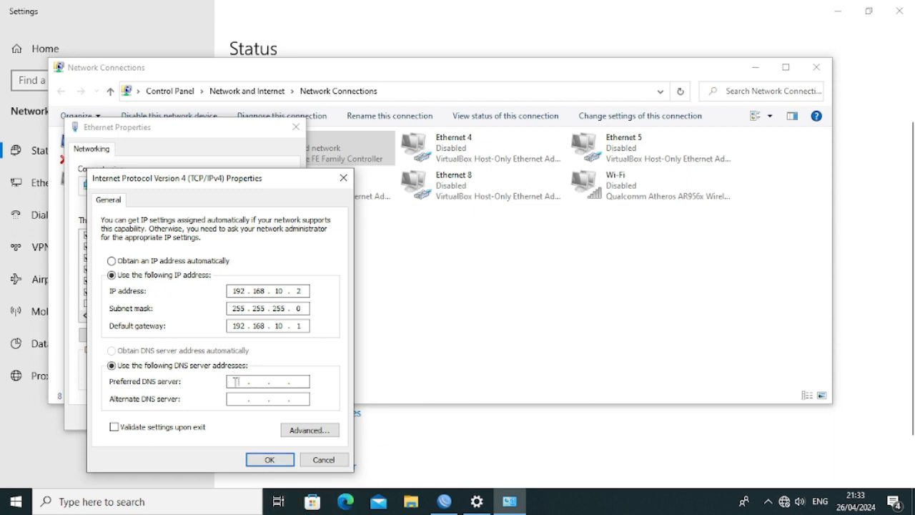
Step: Look up the router's dynamic DNS server in WinBox, set 192.168.199.155 as the adapter's preferred DNS server, and save the Ethernet properties
left_click(444, 501)
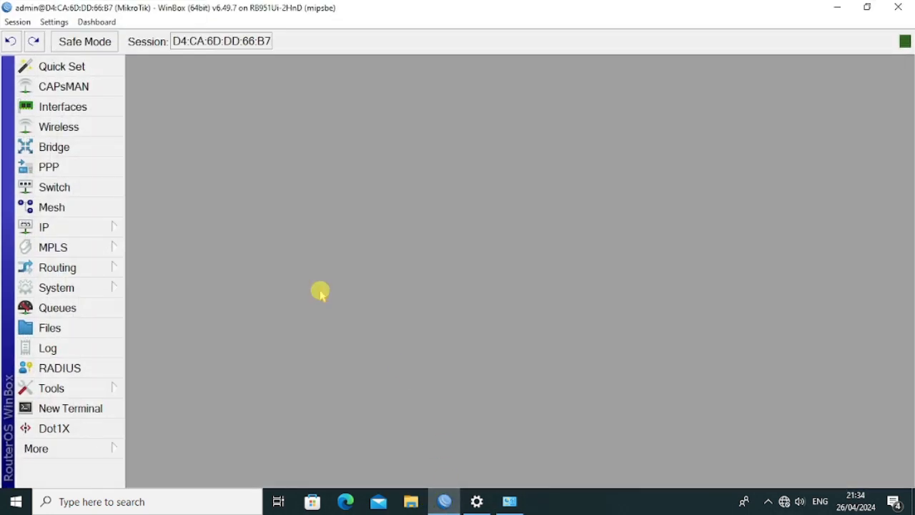
left_click(107, 227)
left_click(176, 159)
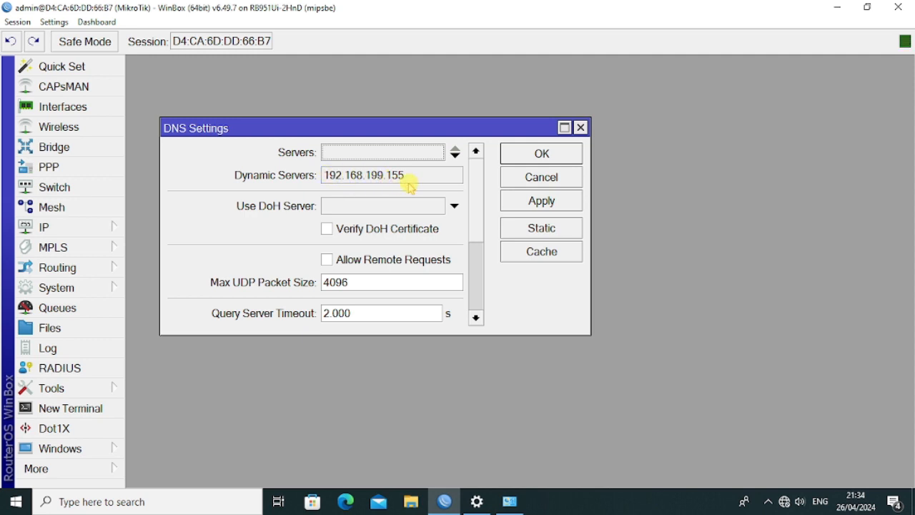
left_click(837, 11)
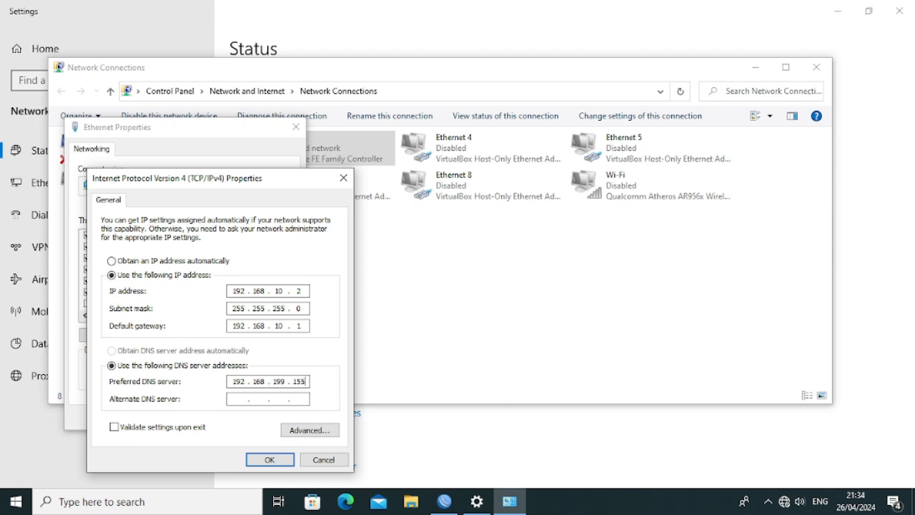
left_click(263, 462)
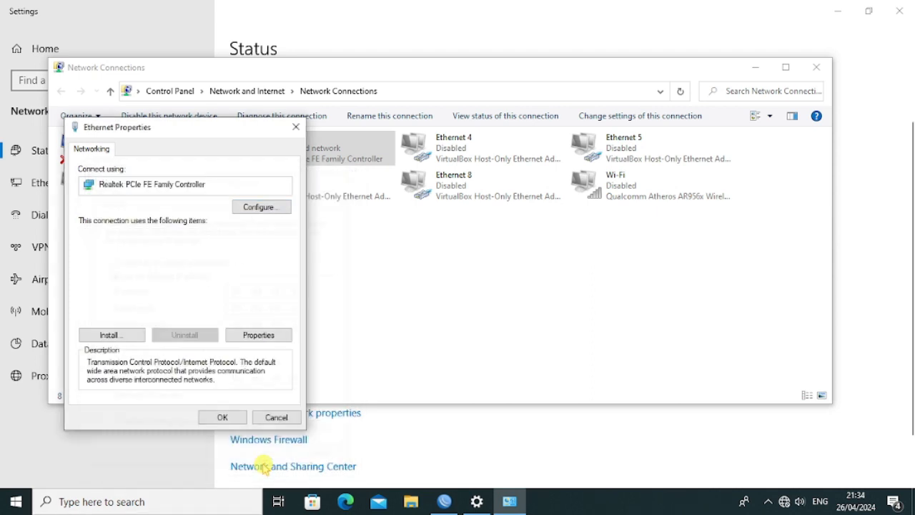
left_click(222, 418)
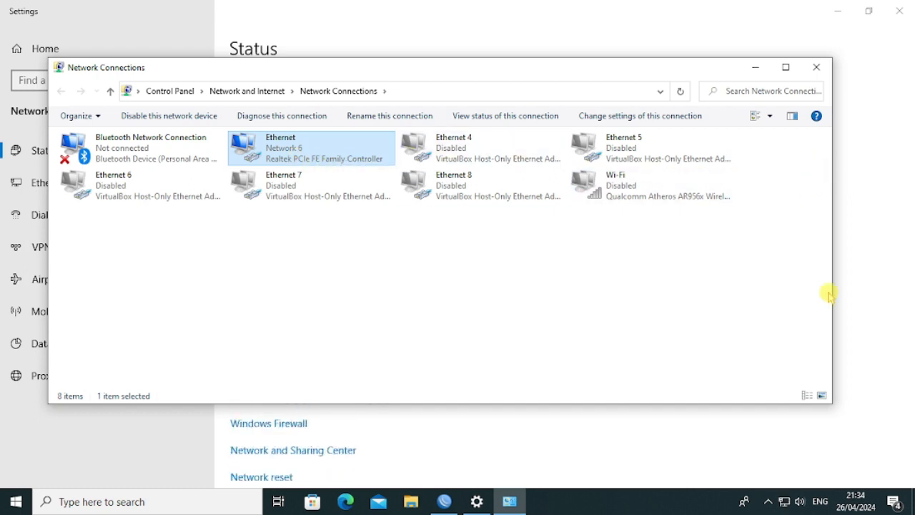
Step: Check the Ethernet connection's internet status and close the Network Connections and Settings windows
mouse_move(785, 504)
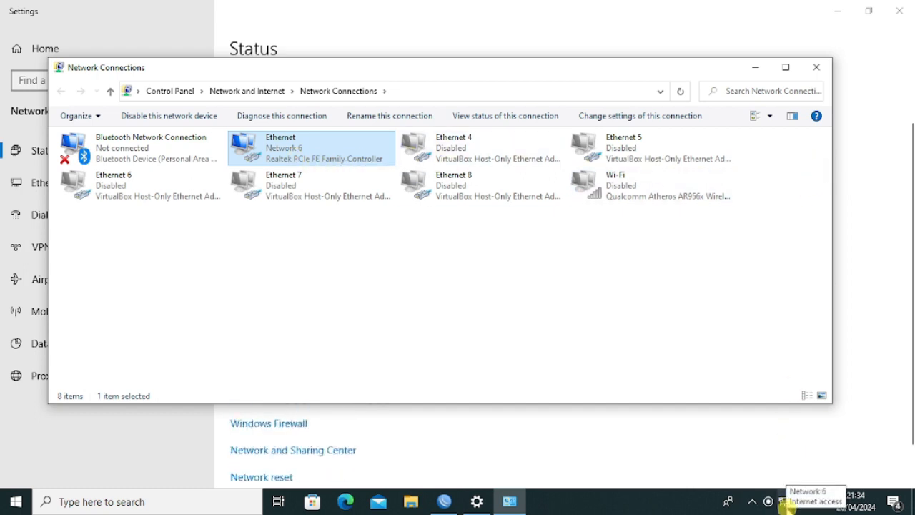
left_click(817, 66)
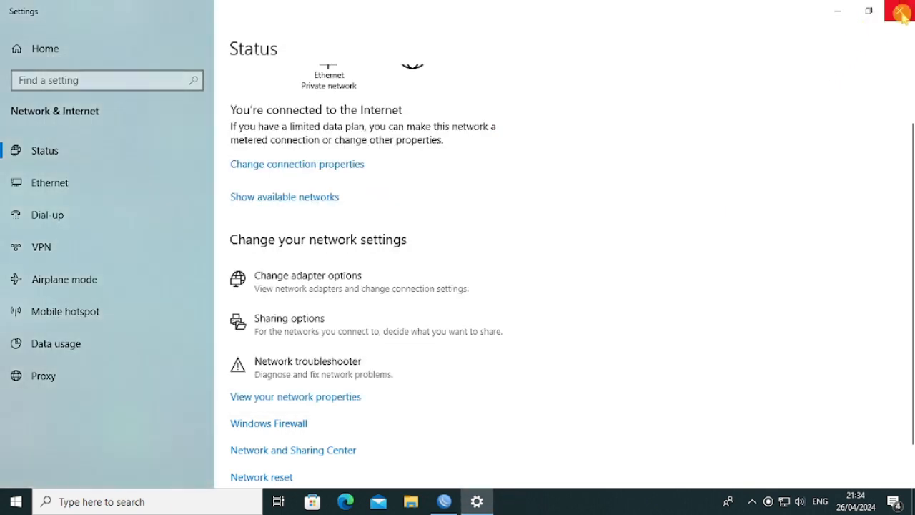
left_click(901, 11)
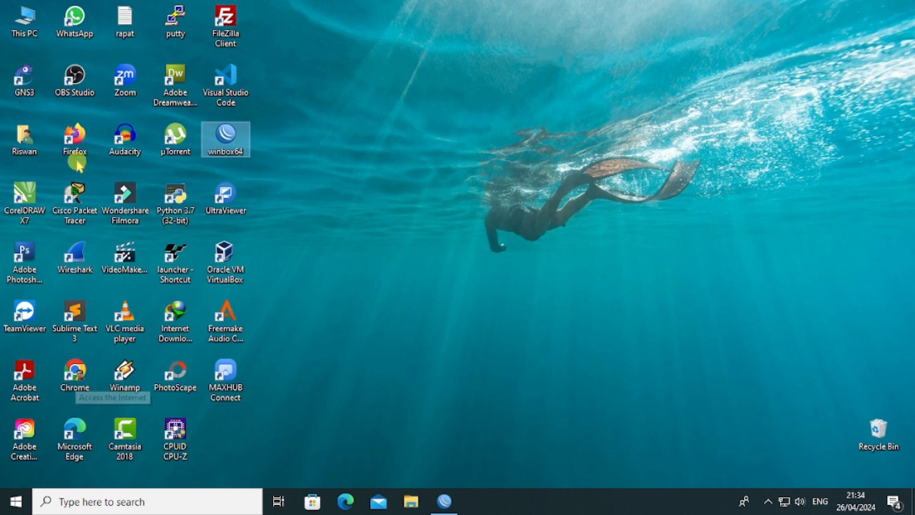
Step: Switch to Firefox and open google.com to test the internet connection
left_click(78, 143)
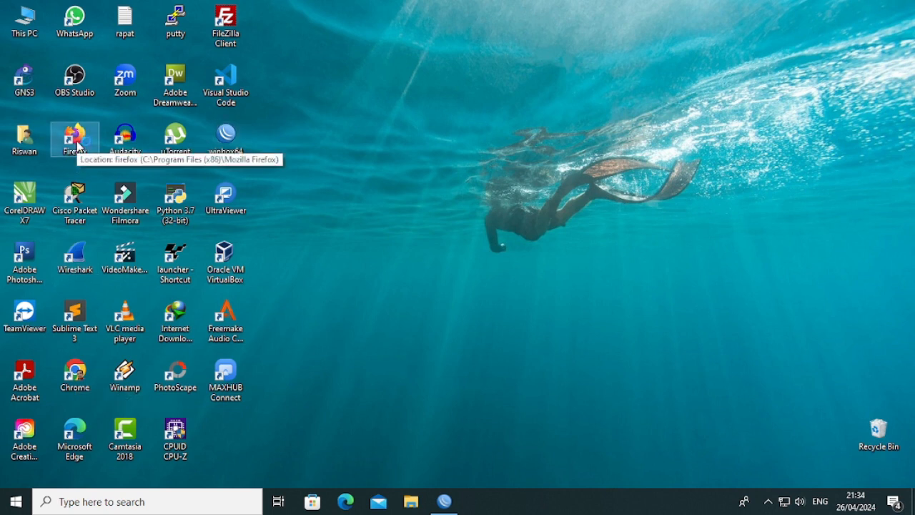
double_click(78, 143)
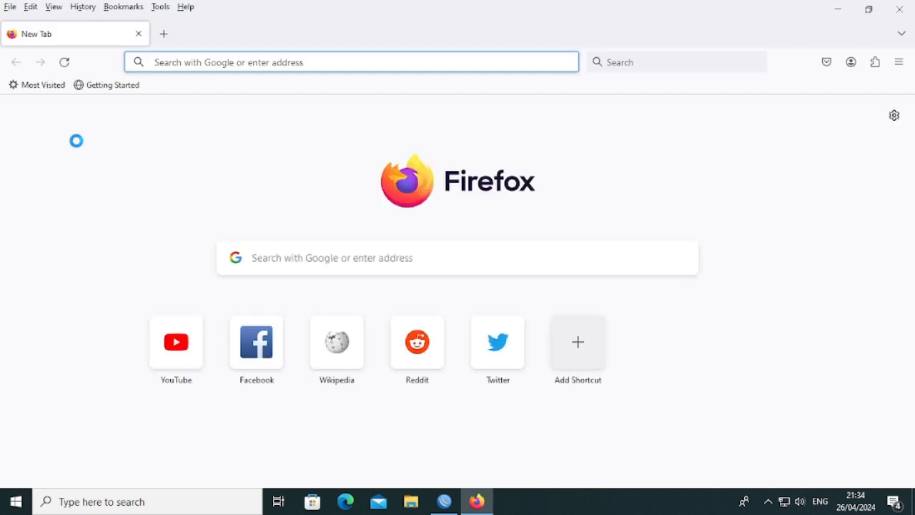
left_click(191, 65)
type("google.com")
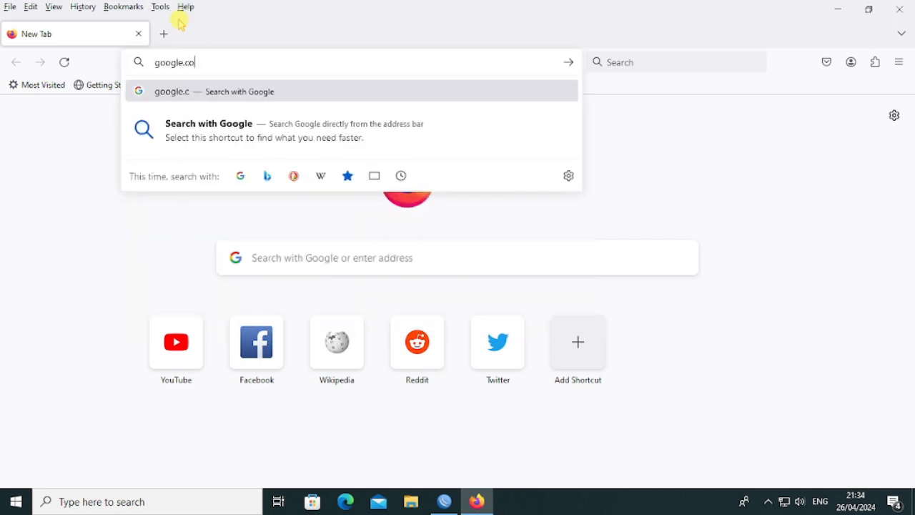
key("Return")
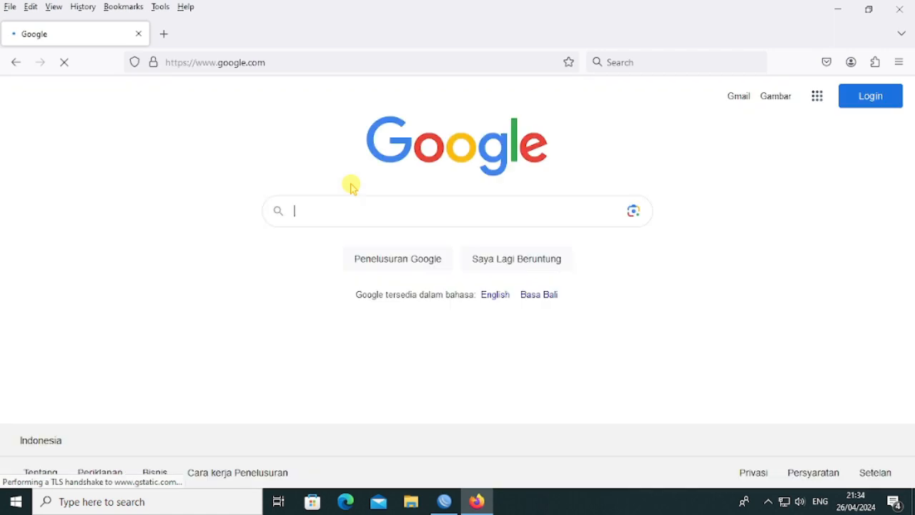
Step: Search Google for "mikrotik" and minimize the browser
left_click(340, 206)
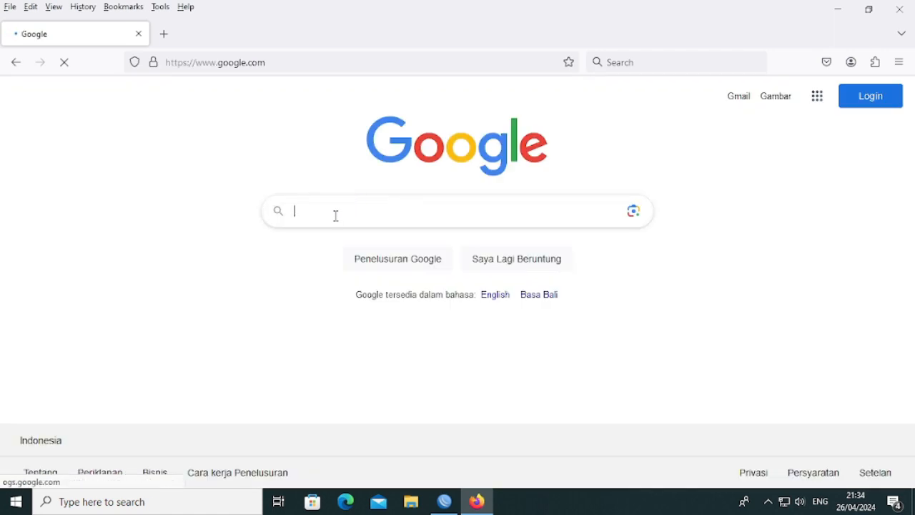
type("mikrotik")
key("Return")
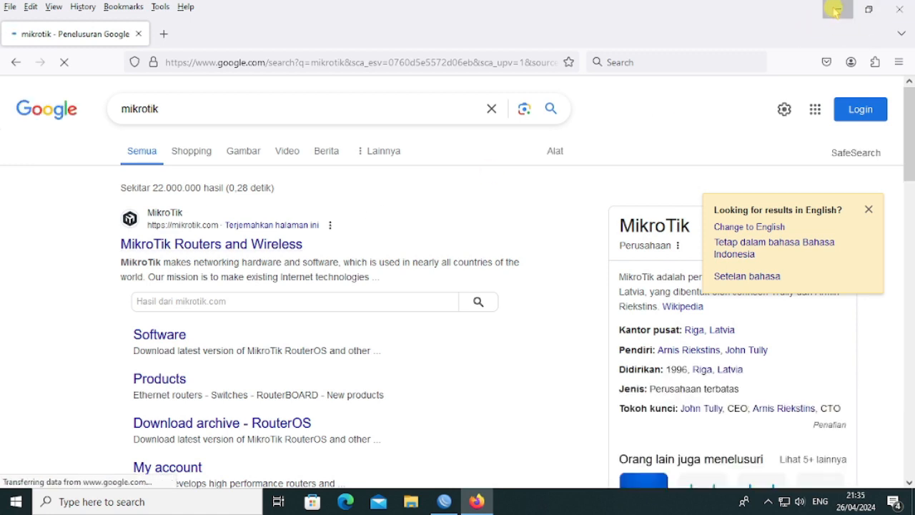
left_click(836, 10)
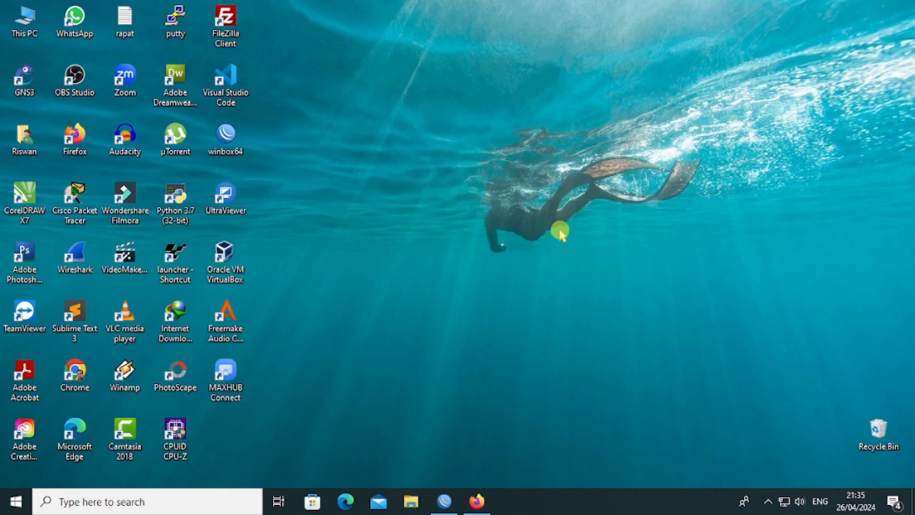
Step: Switch to WinBox, close the DNS settings, view the traffic of the wlan1-wifi wireless interface, and minimize the window
left_click(443, 500)
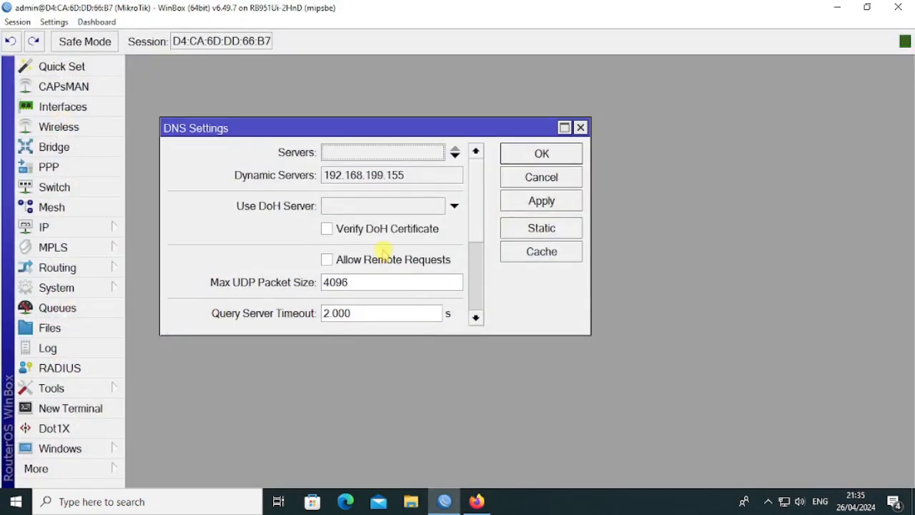
left_click(568, 152)
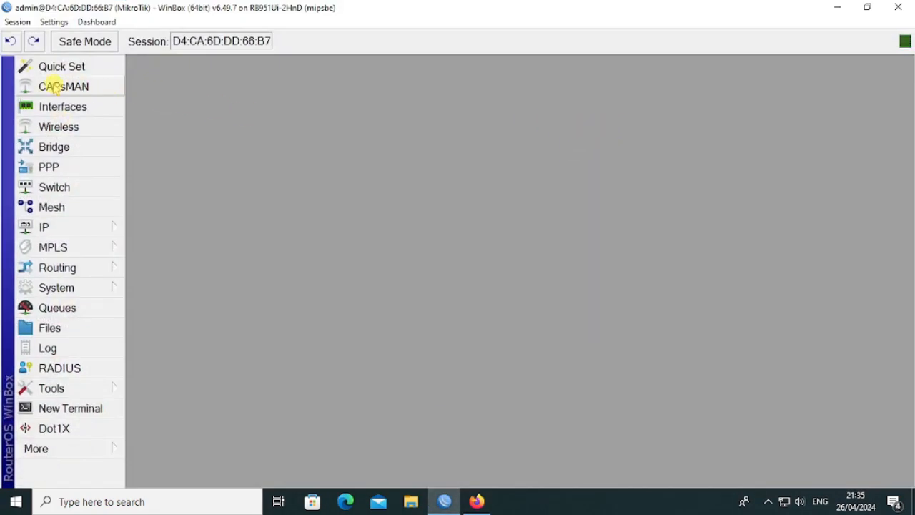
left_click(43, 126)
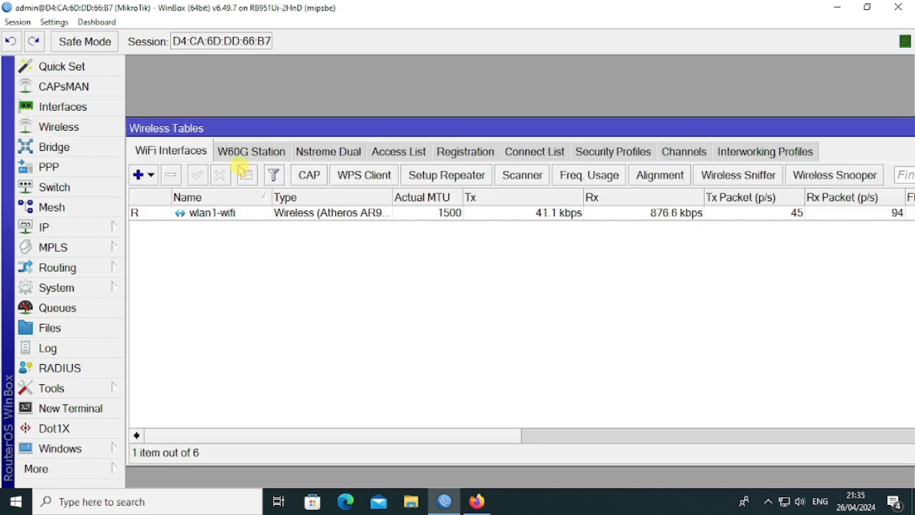
left_click(844, 9)
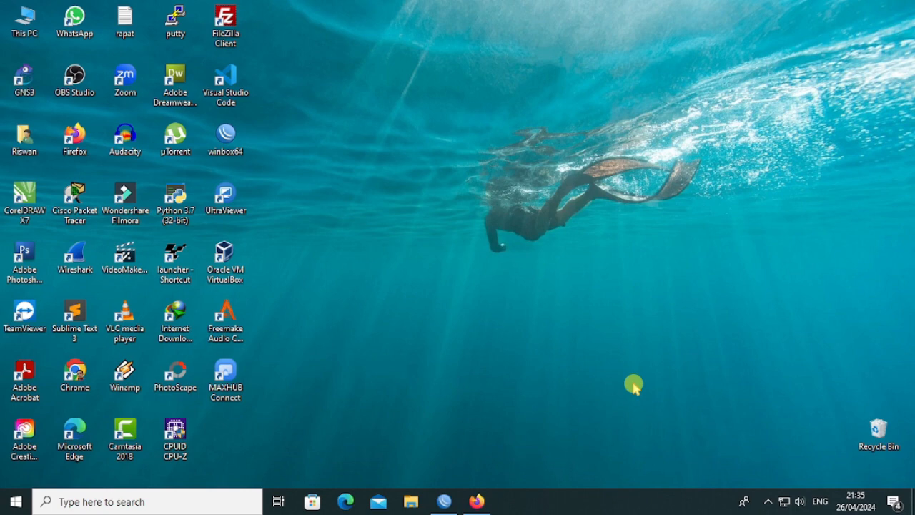